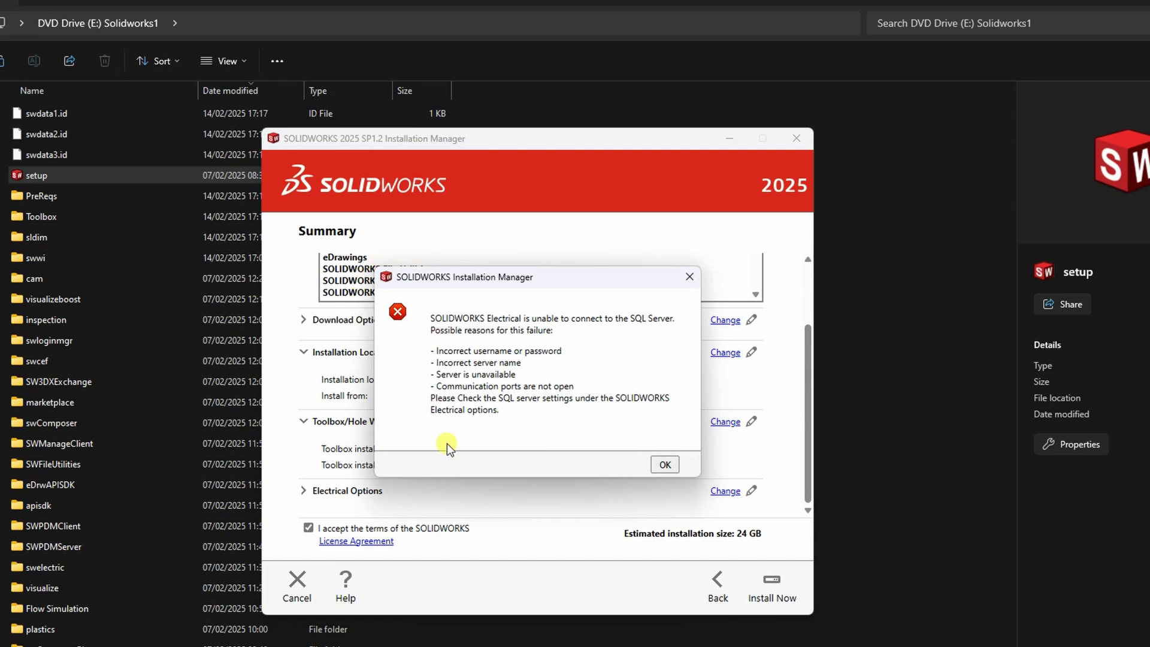
Set the Electrical options to use the existing SQL Server instance WORKSTATION\MSSQLSERVER01 with Windows Authentication
click(665, 464)
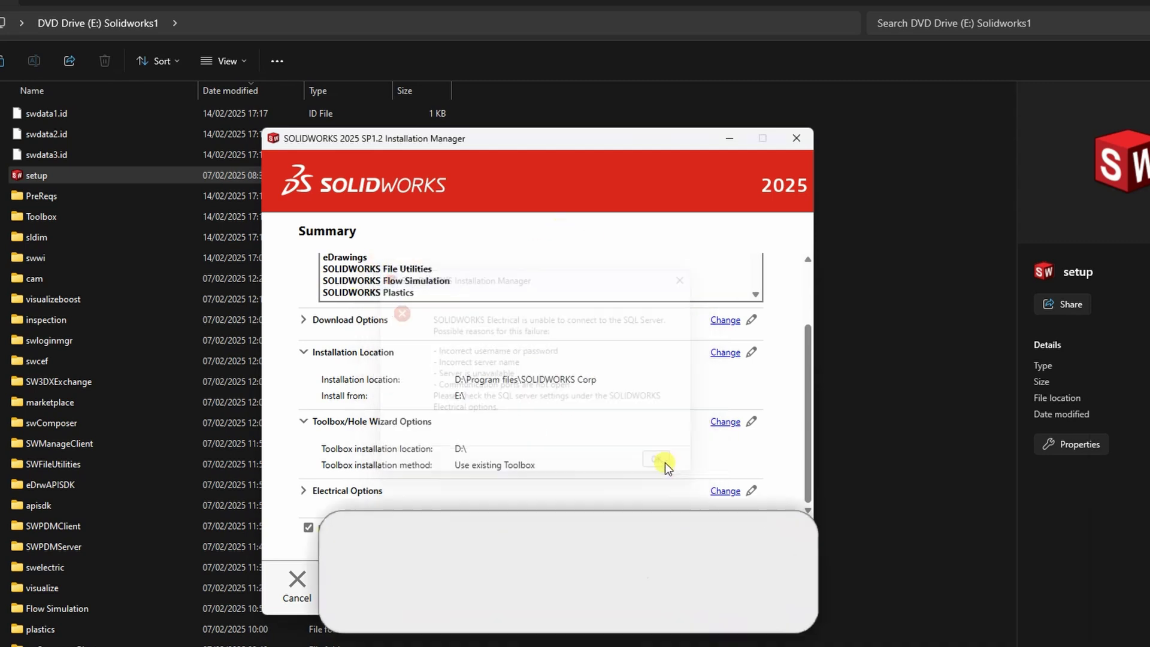
click(726, 490)
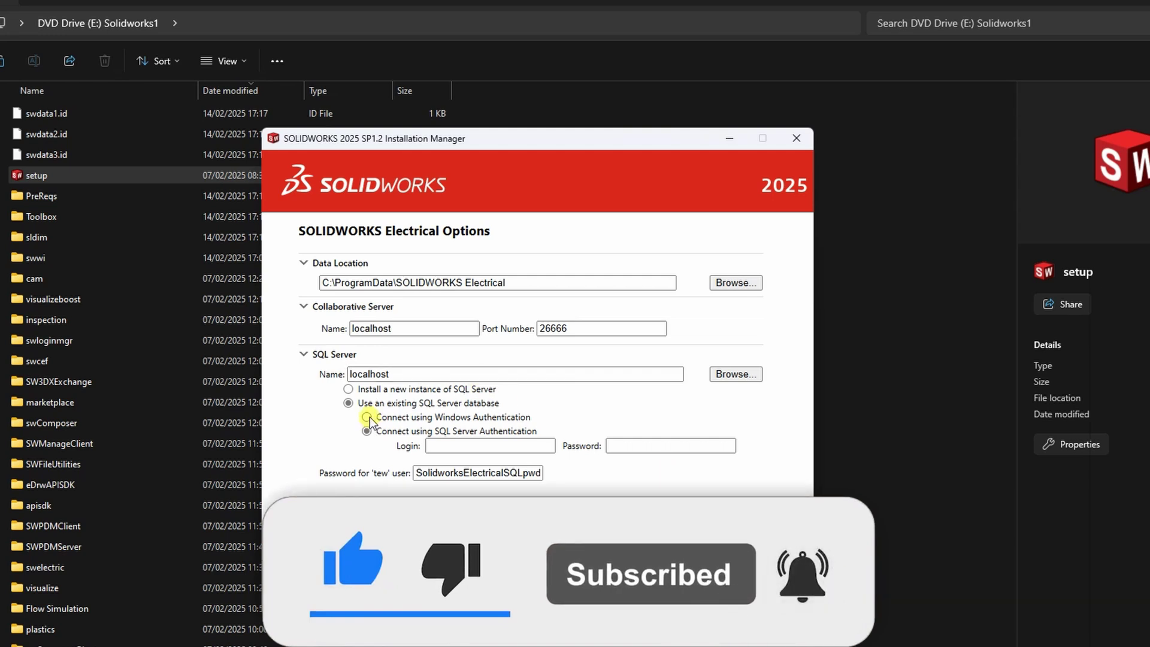
click(726, 375)
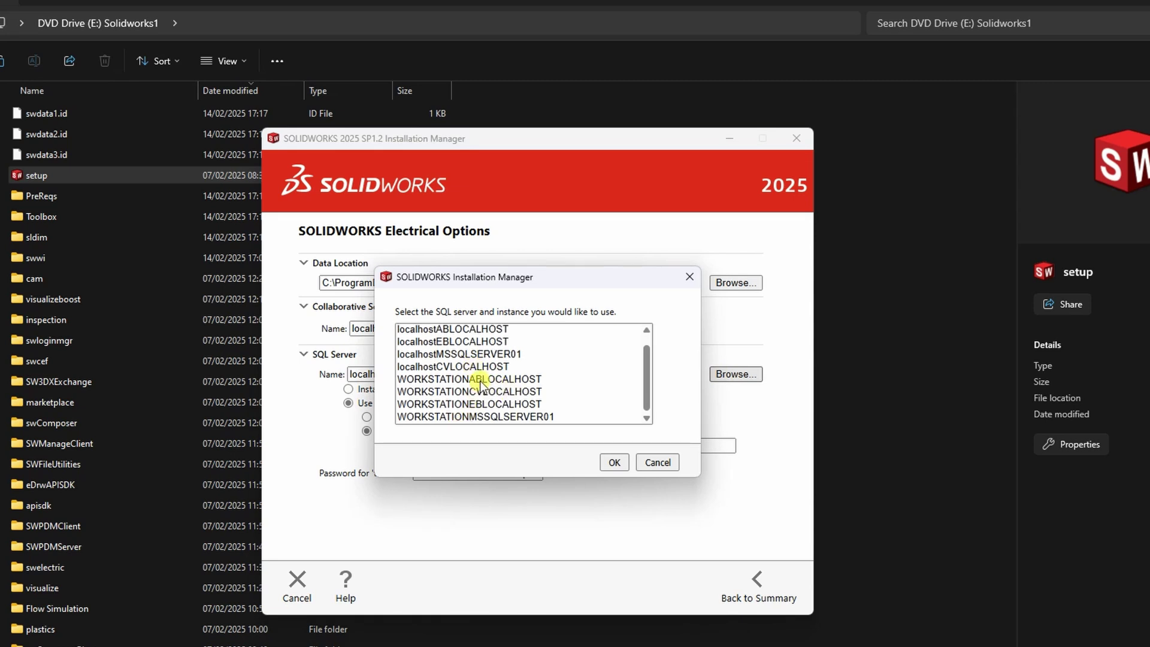
scroll(526, 413, up, 1)
scroll(503, 387, down, 1)
click(492, 416)
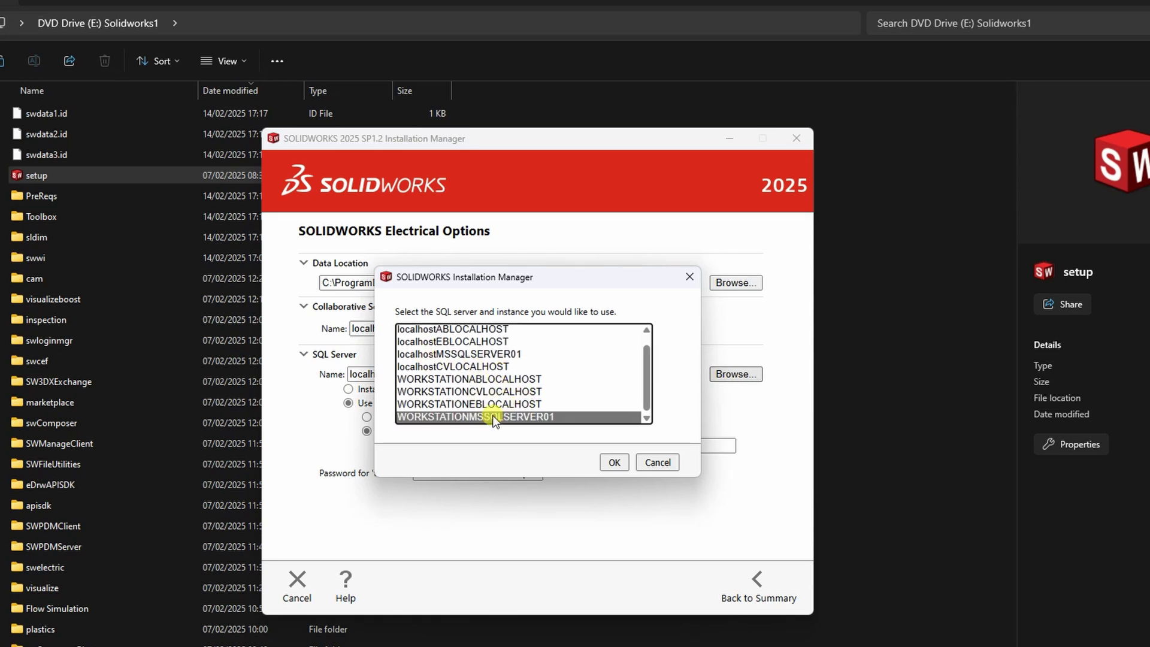
click(614, 461)
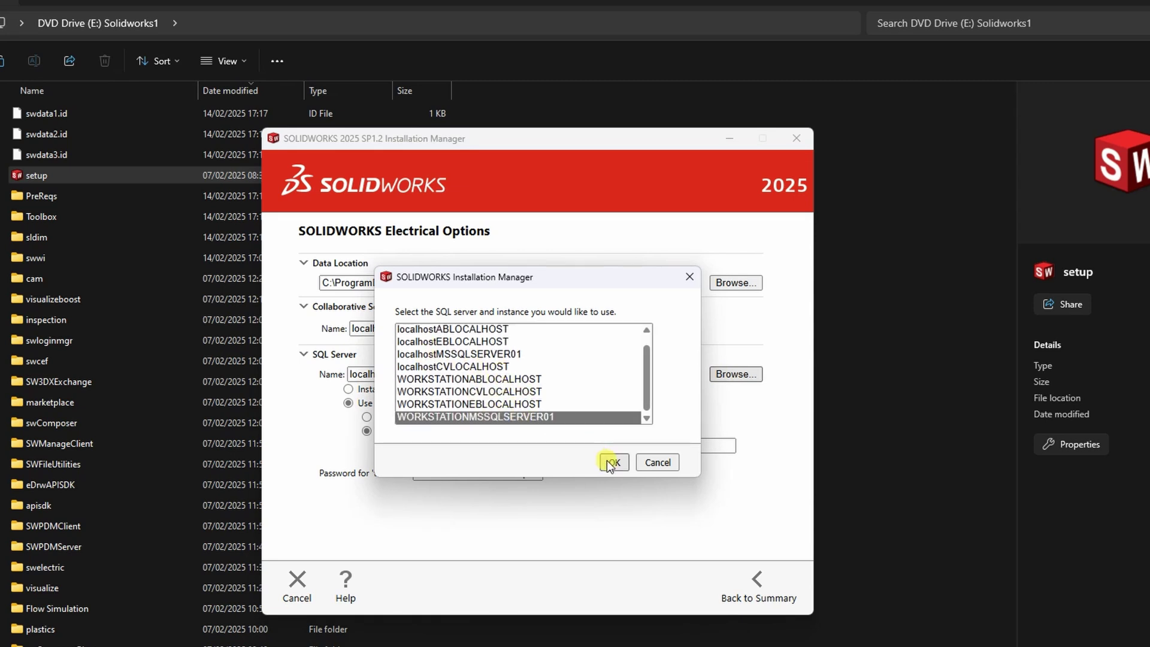
click(366, 418)
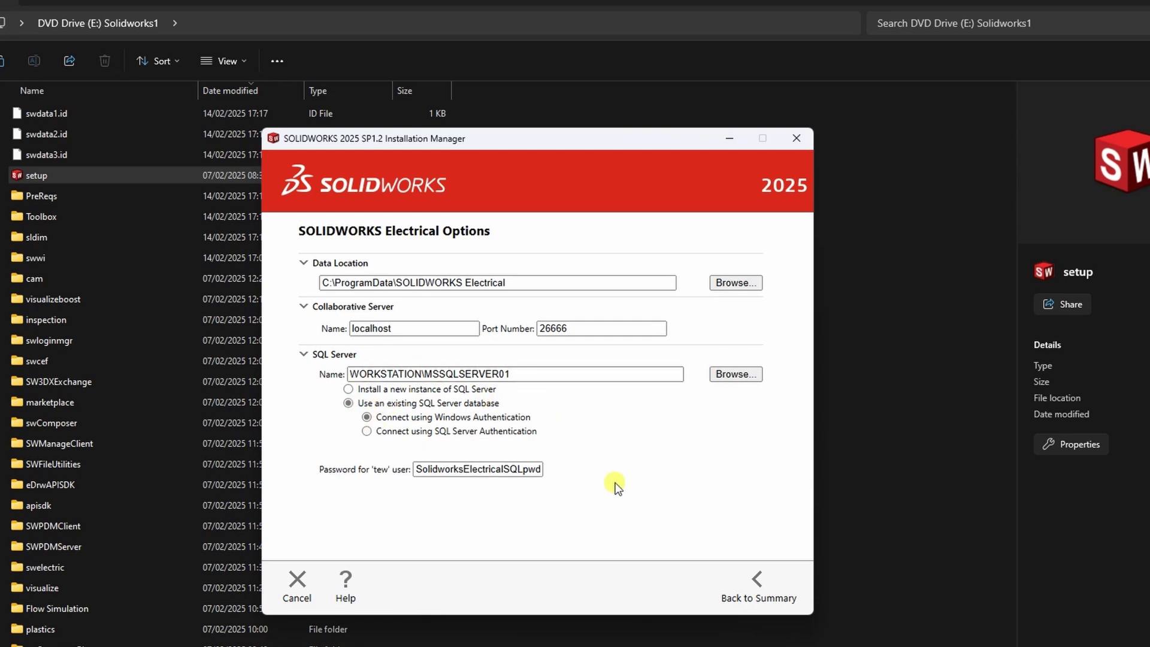
Return to the installation summary and start installing, accepting 25734@localhost as the SolidNetWork License server
click(758, 584)
scroll(642, 437, down, 3)
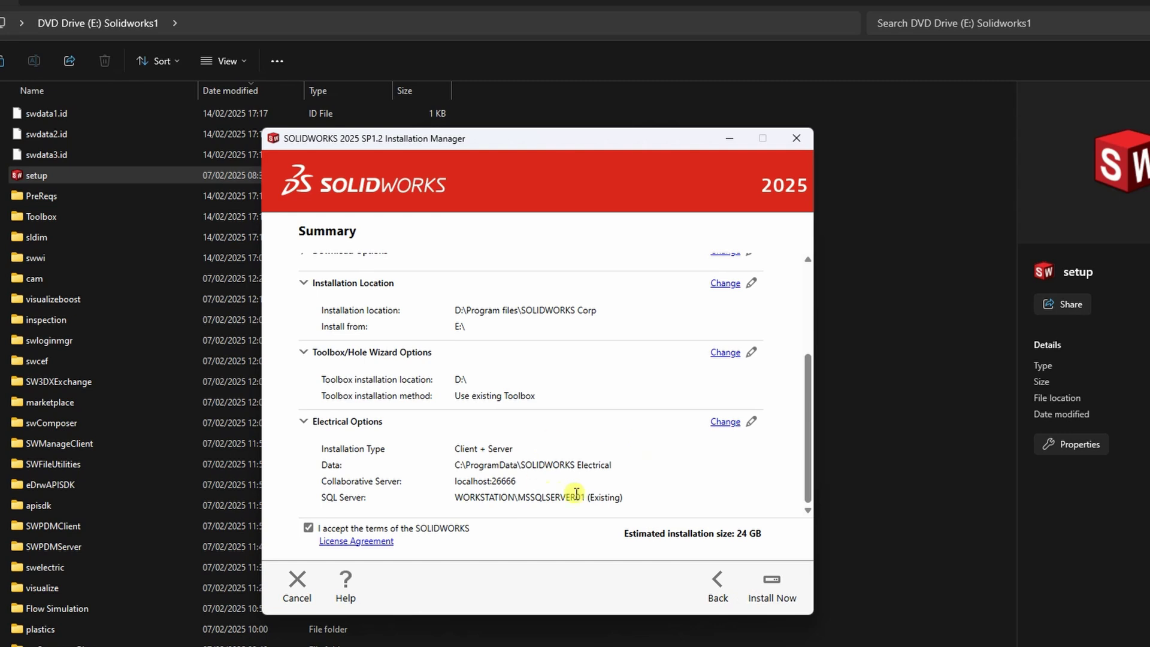
click(772, 592)
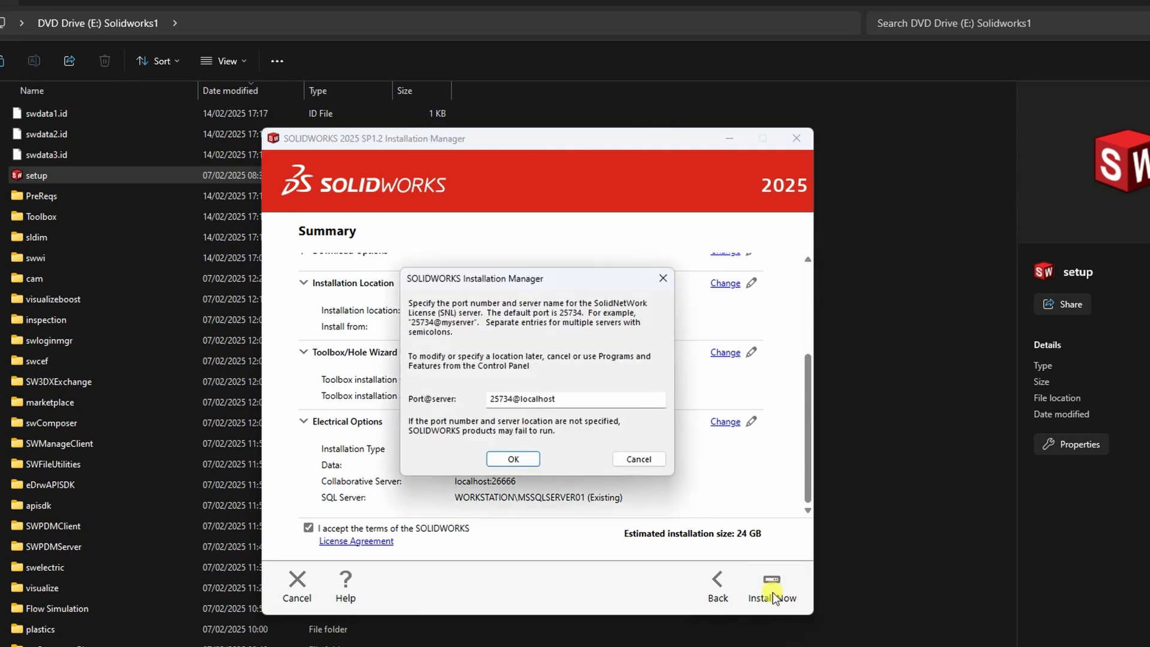
click(512, 458)
click(662, 463)
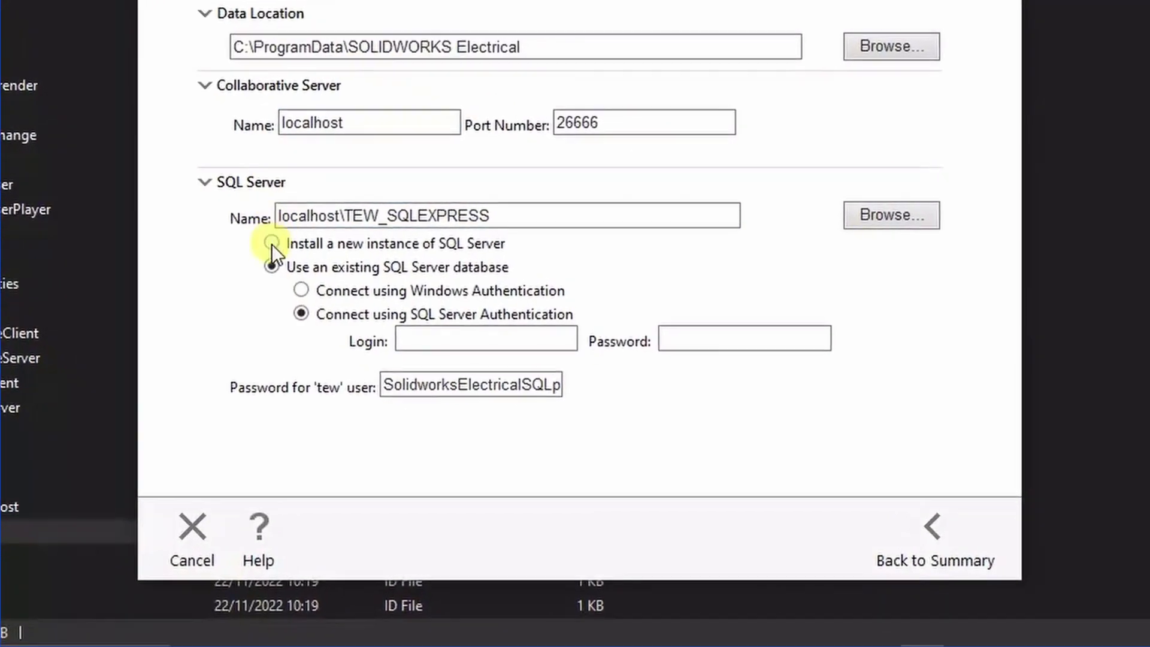
Choose to install a new instance of SQL Server and name it ablocalhost\abTEW_SQLEXPRESS
click(269, 244)
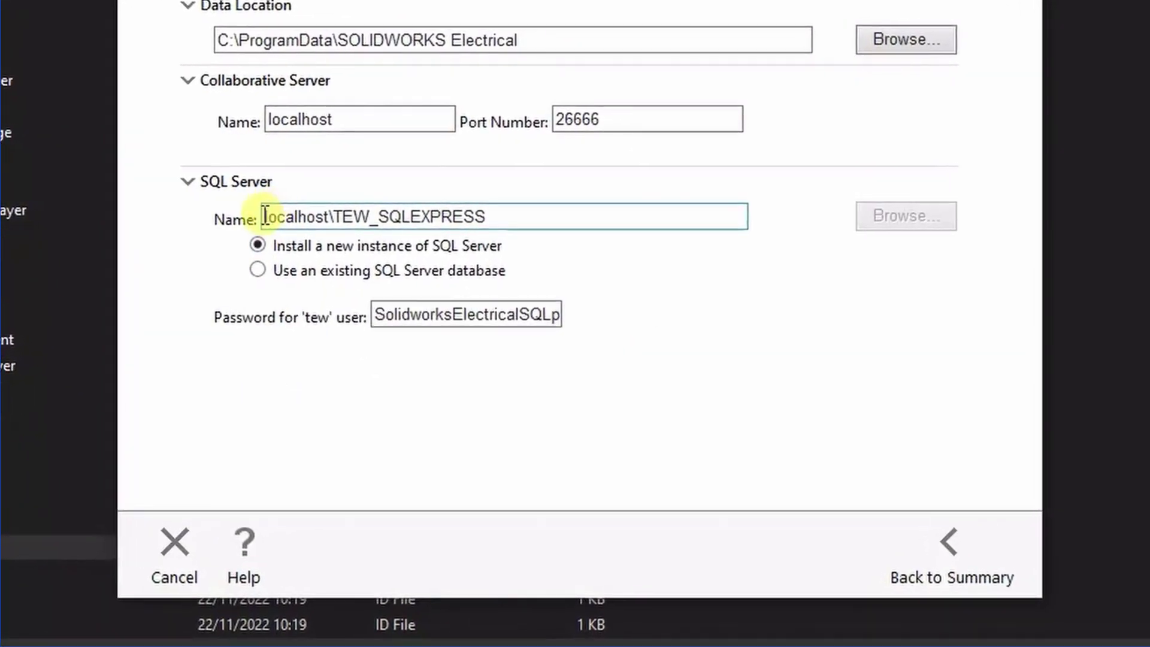
text(ab)
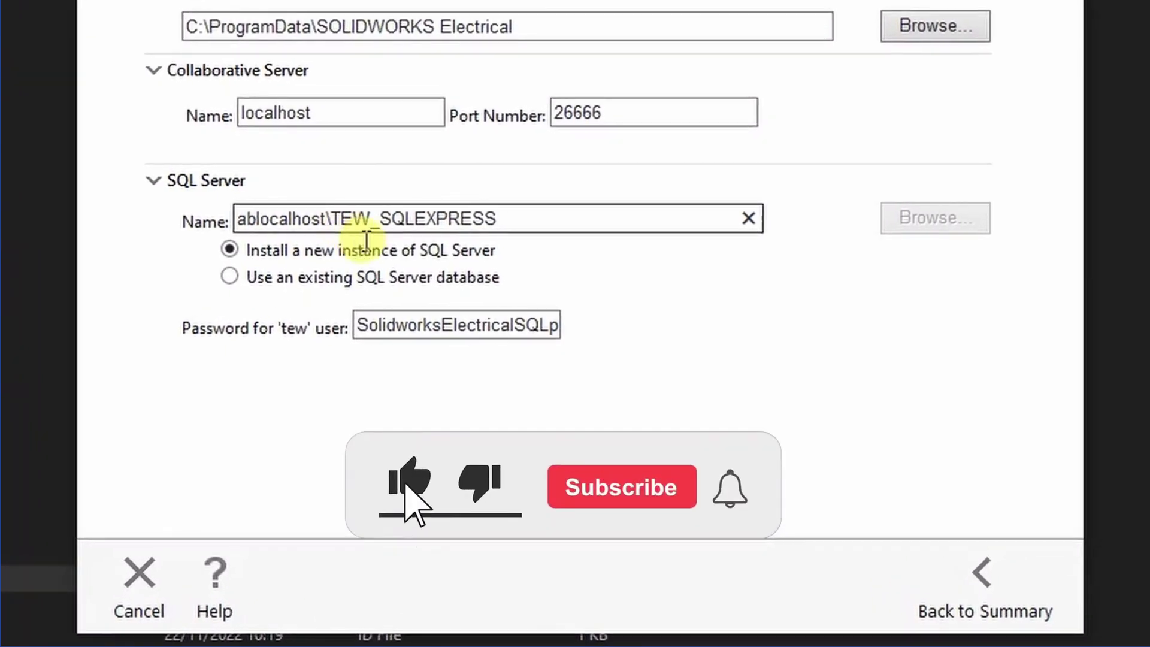
text(ab)
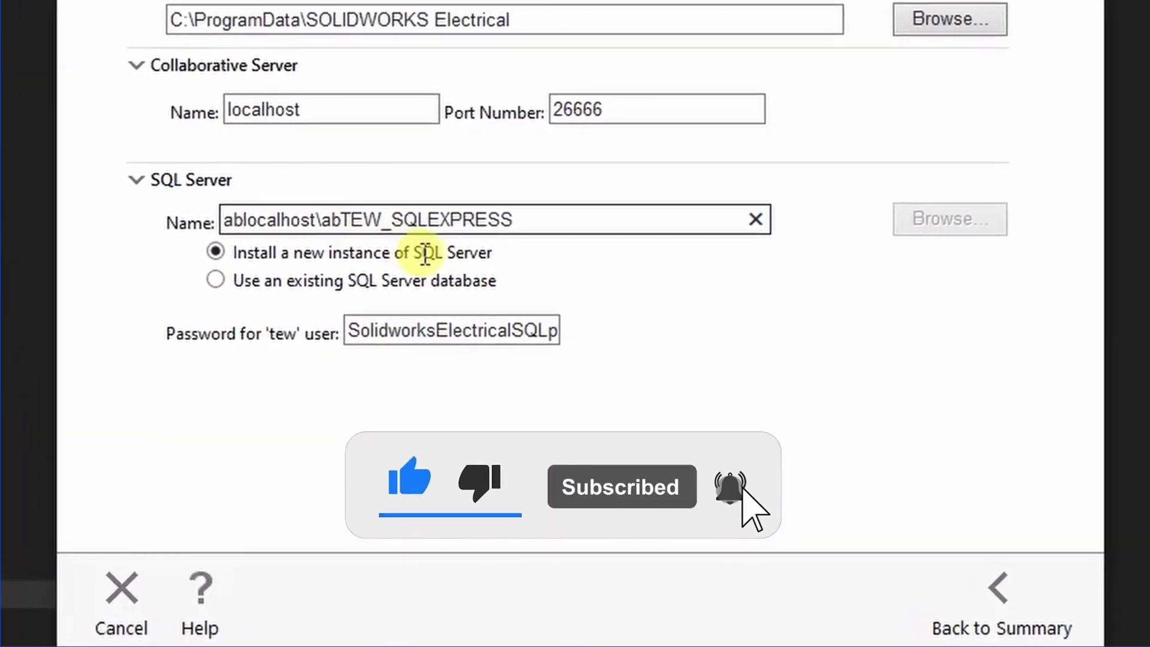
Set the Collaborative Server name to ablocalhost and the data location to C:\ProgramData\abSOLIDWORKS Electrical
click(269, 114)
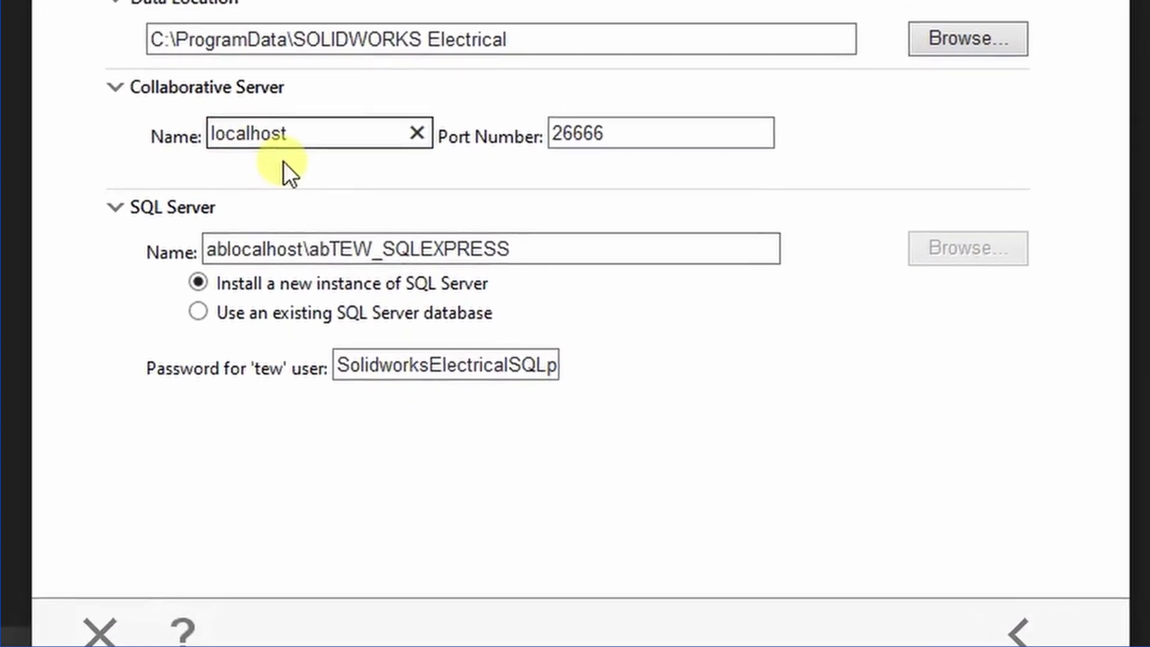
text(ab)
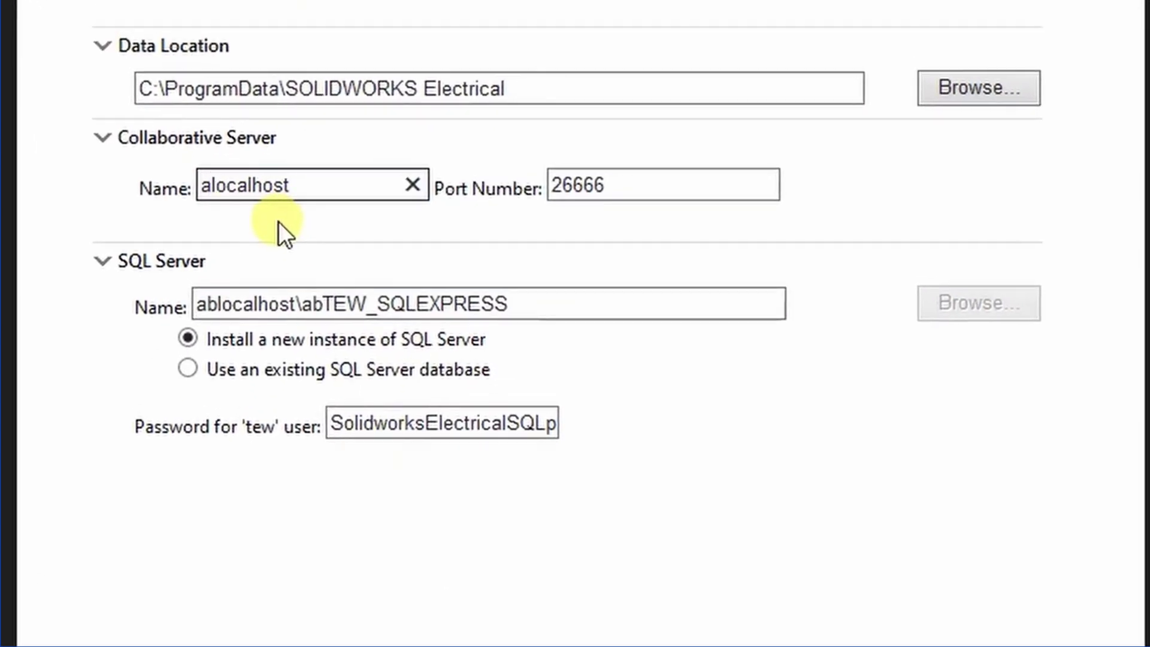
click(293, 109)
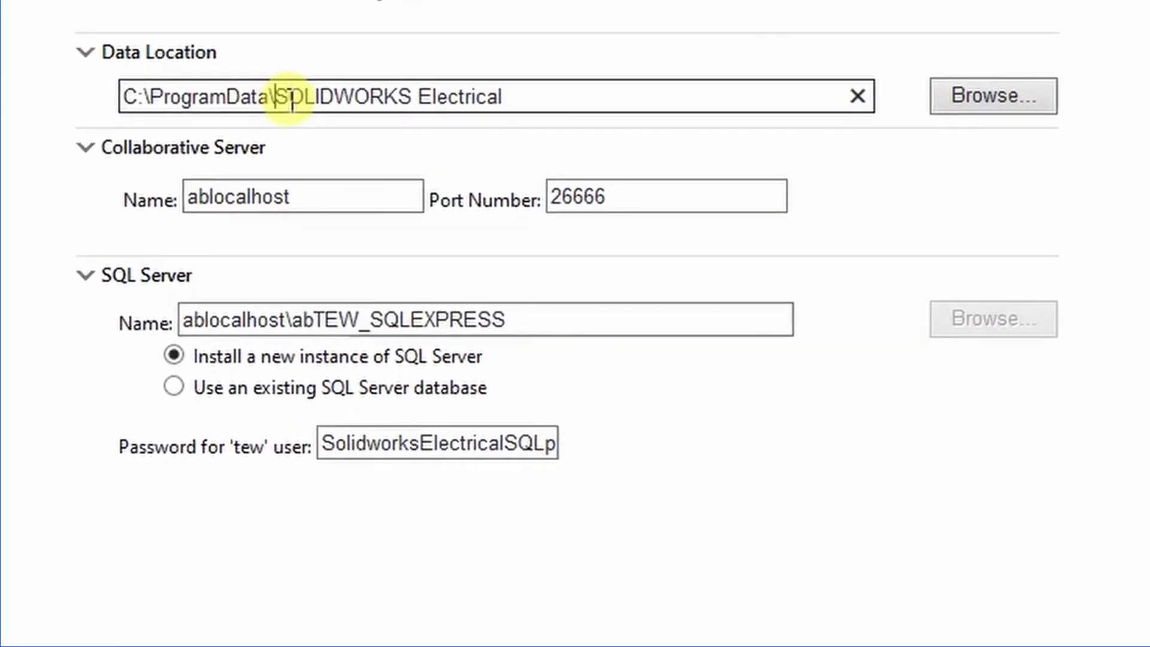
text(ab)
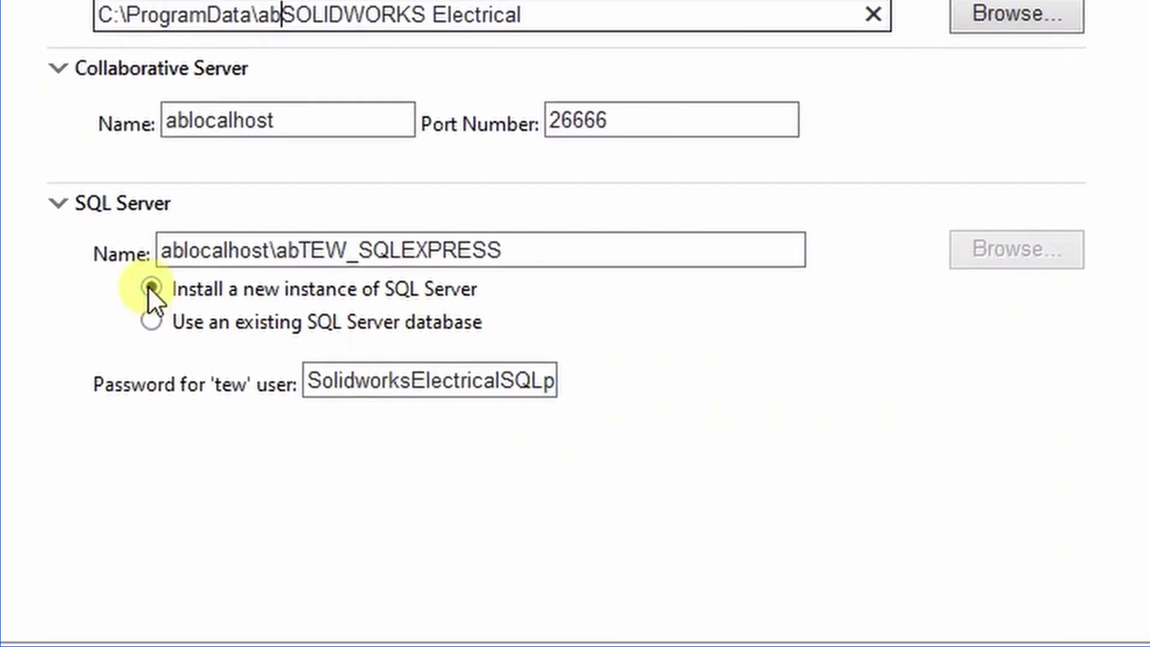
click(150, 285)
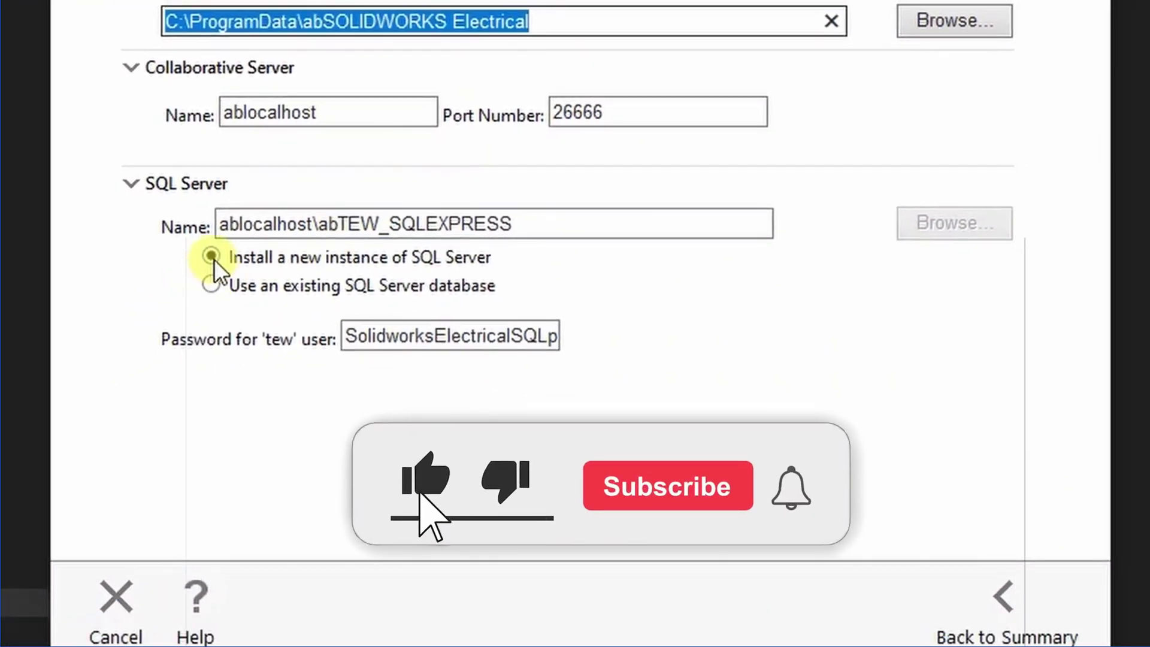
Go back to the summary and start the installation with the new SQL Server instance settings
click(1010, 631)
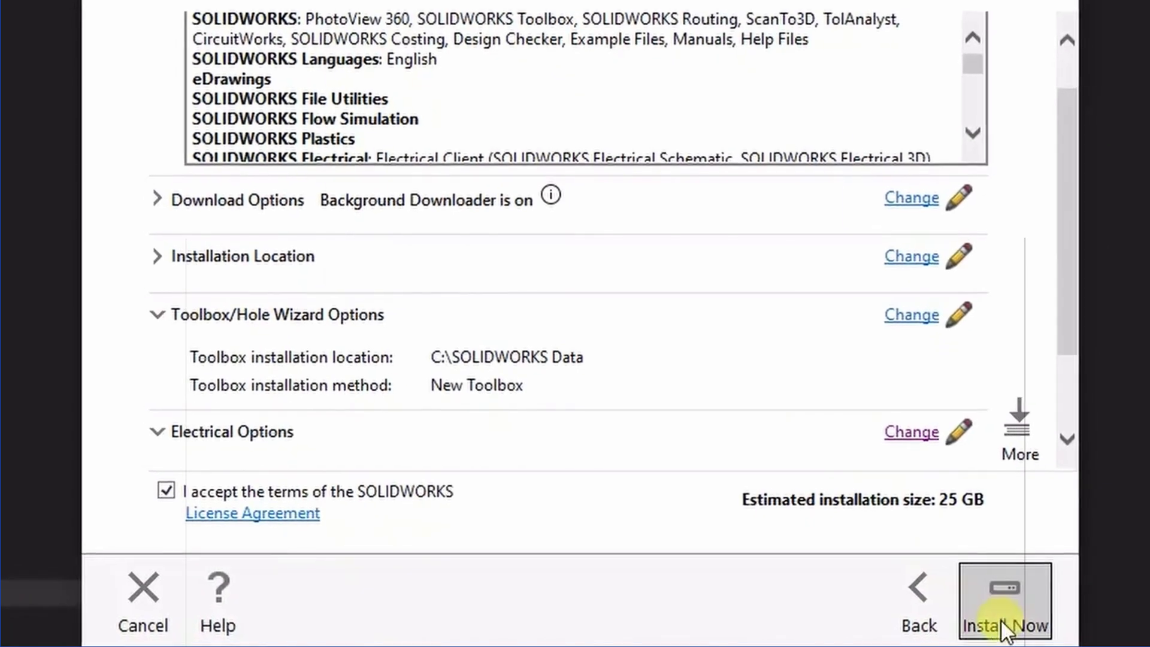
click(1003, 628)
click(462, 440)
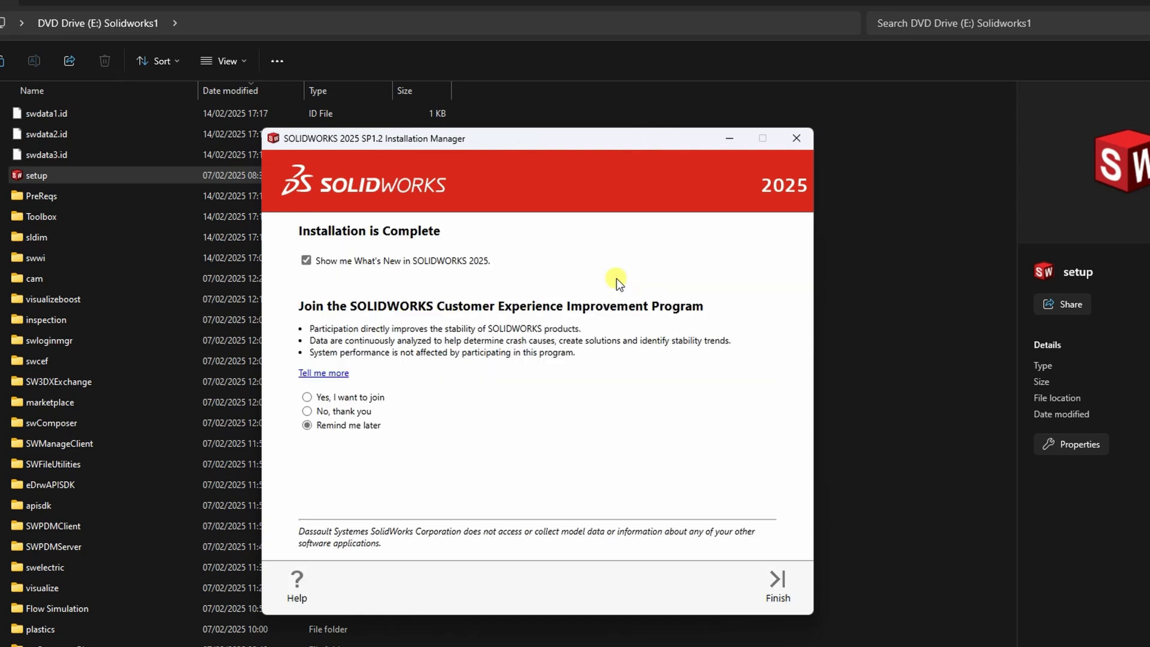
Decline the SOLIDWORKS Customer Experience Improvement Program with "No, thank you" and finish the installation
click(306, 411)
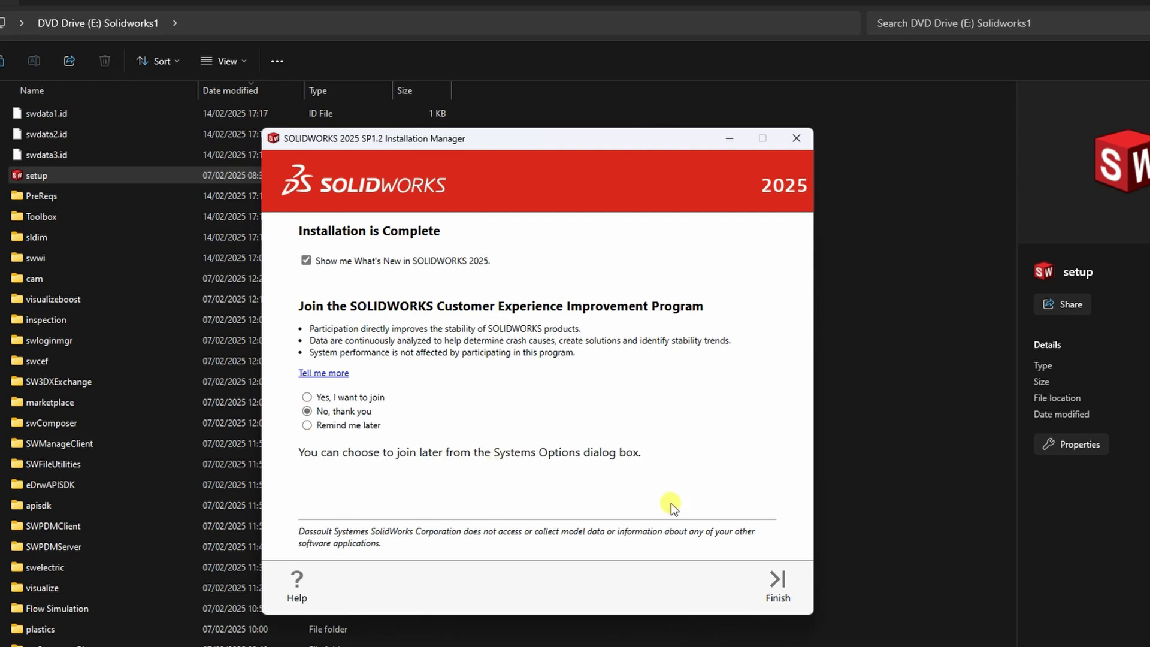
click(778, 590)
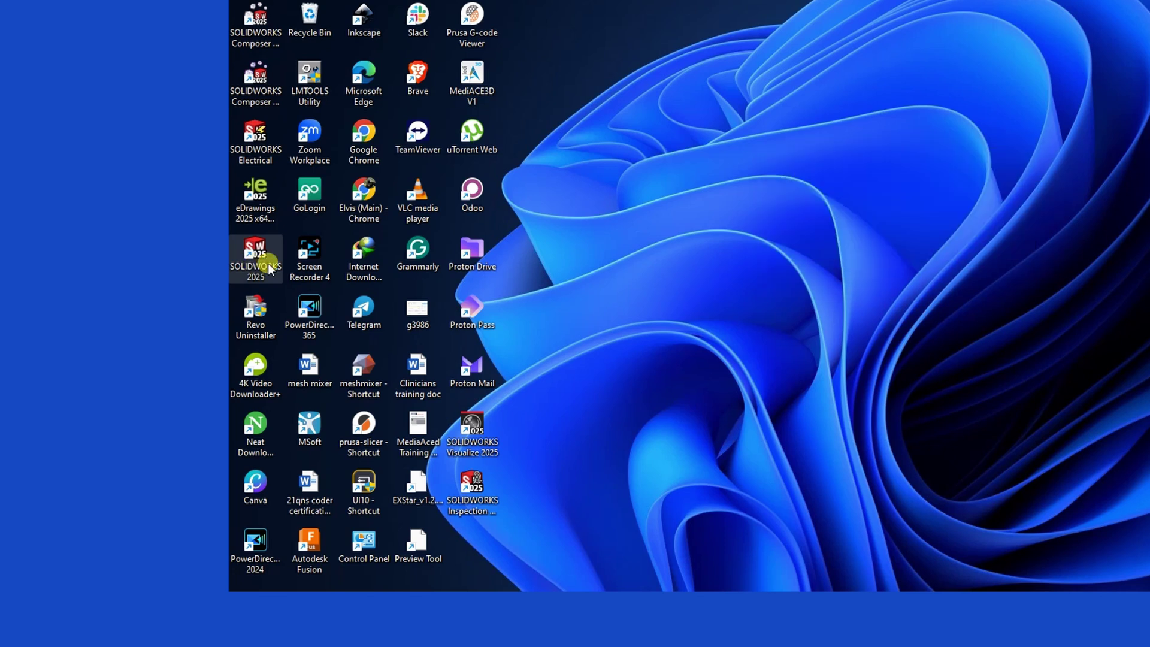
Start the compatibility troubleshooter for the SOLIDWORKS 2025 desktop shortcut and consent to diagnostics and automated steps
right_click(269, 268)
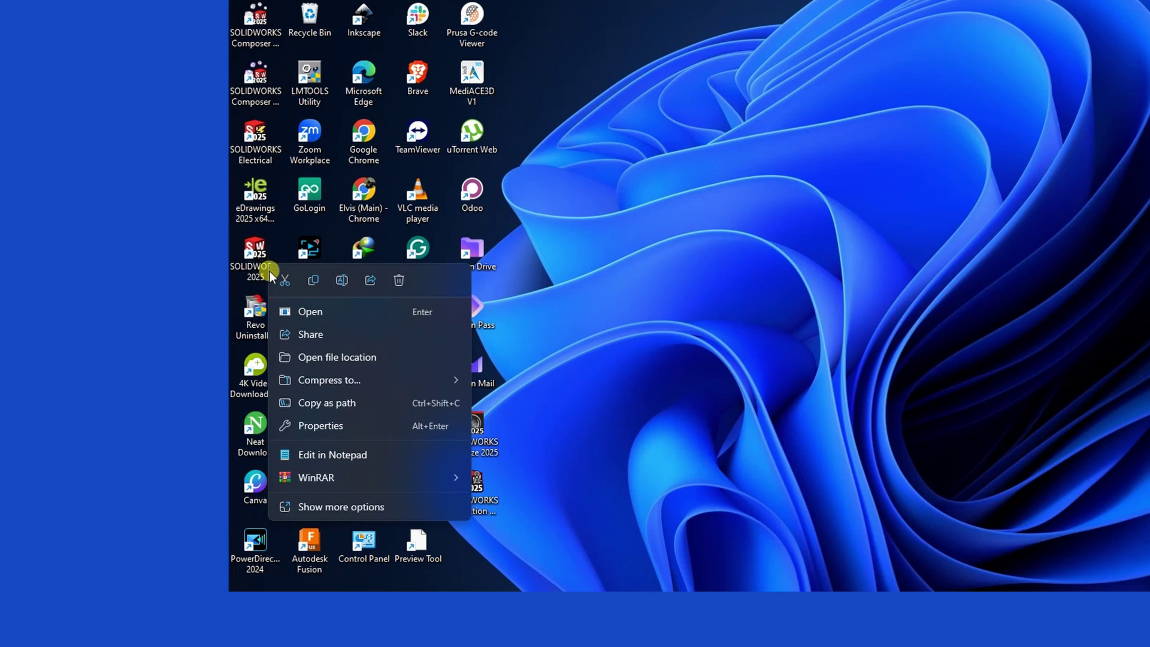
click(355, 506)
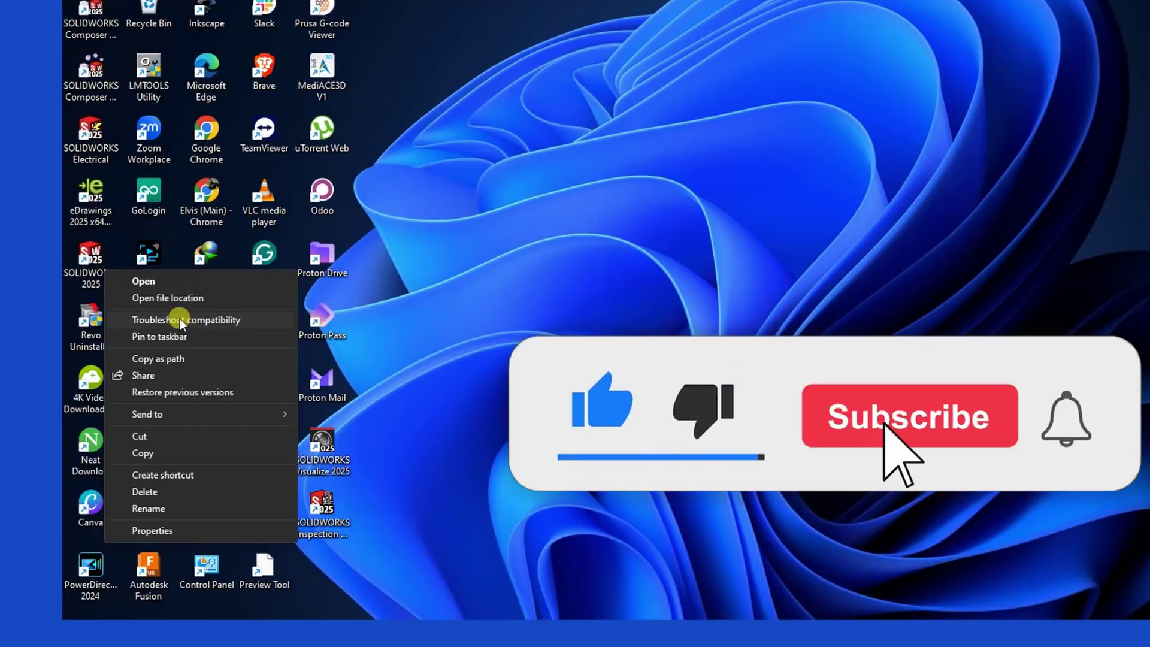
click(338, 310)
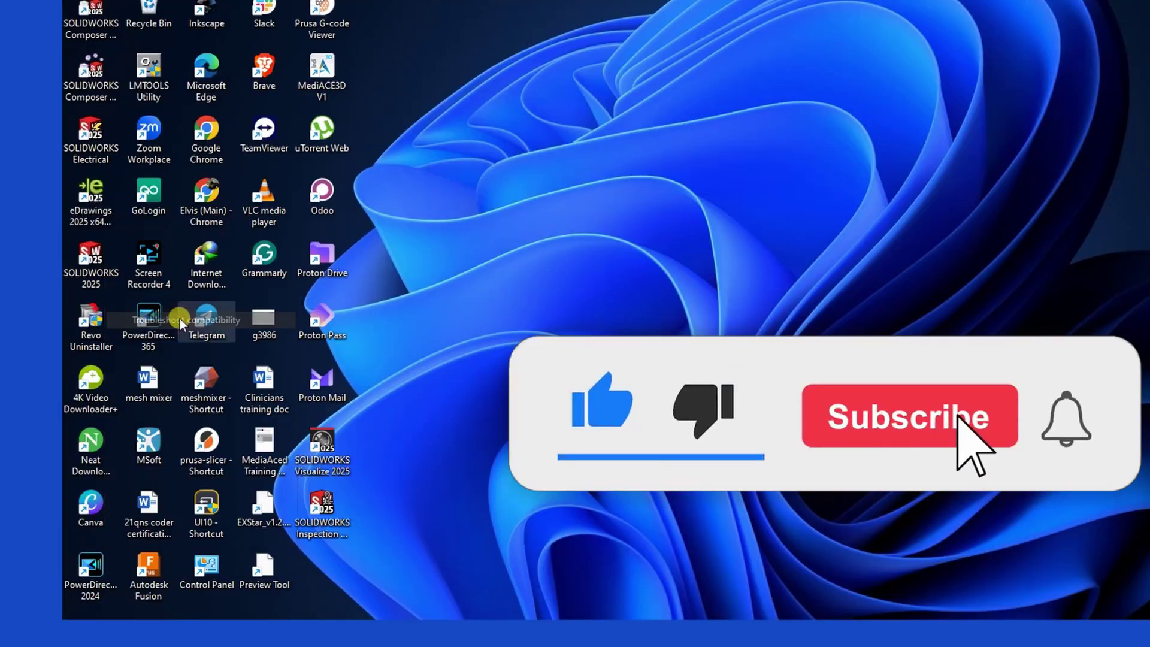
click(580, 222)
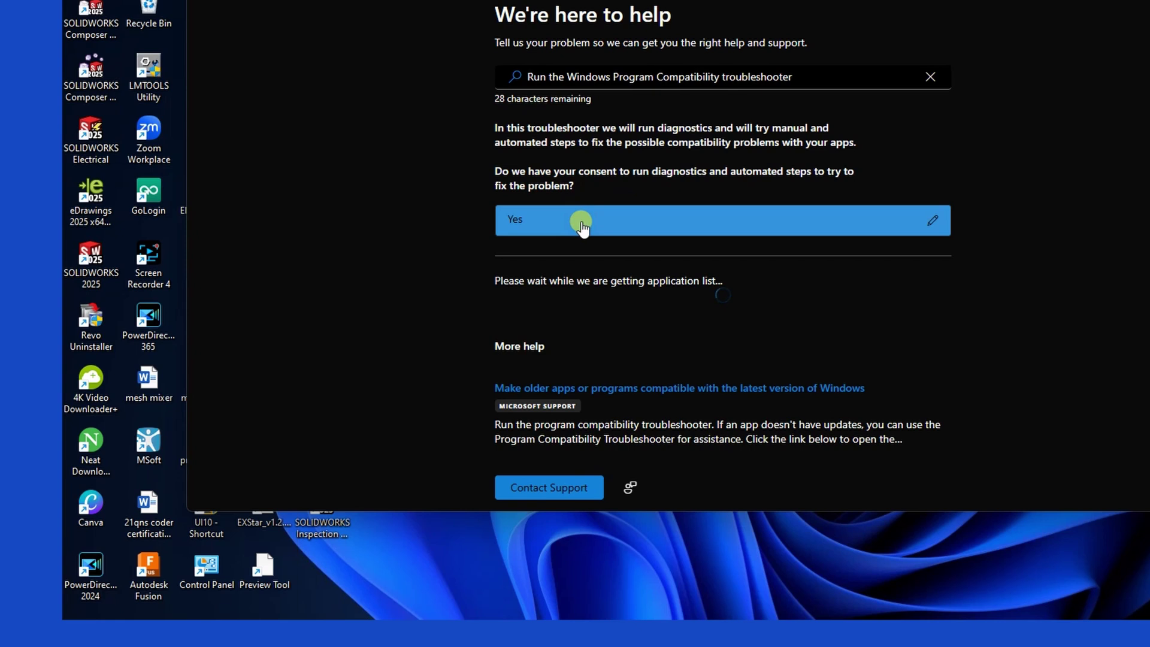
Choose SOLIDWORKS 2025 as the application to troubleshoot, passing the first application list with "None of the above"
scroll(814, 316, down, 3)
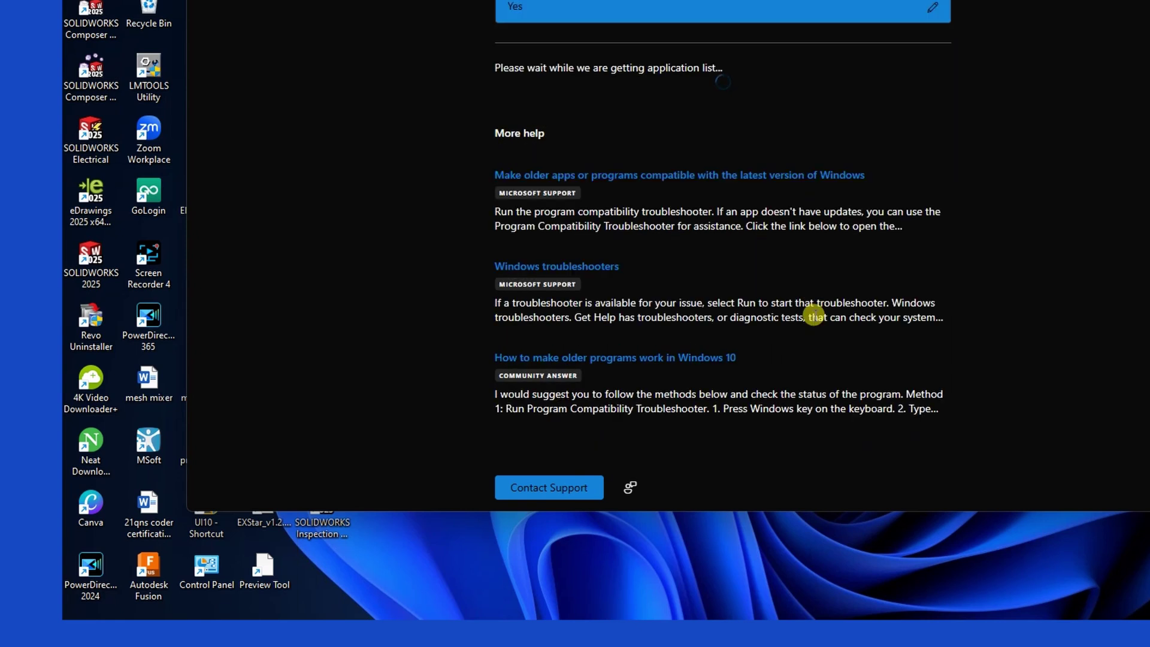
scroll(813, 315, up, 3)
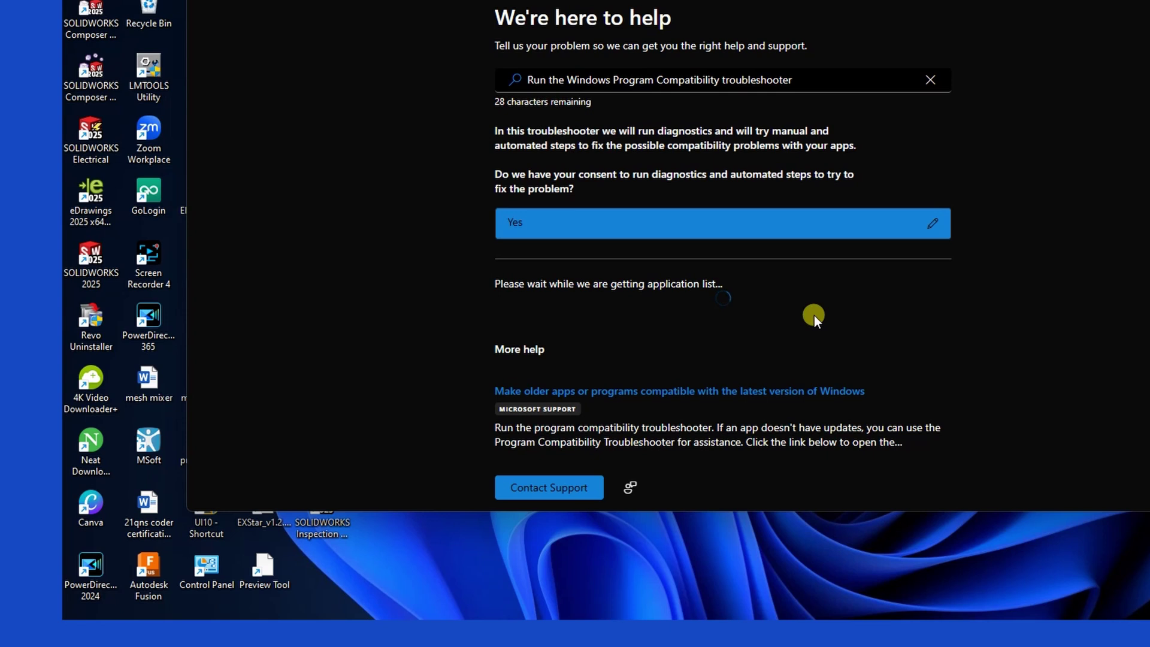
scroll(814, 315, down, 2)
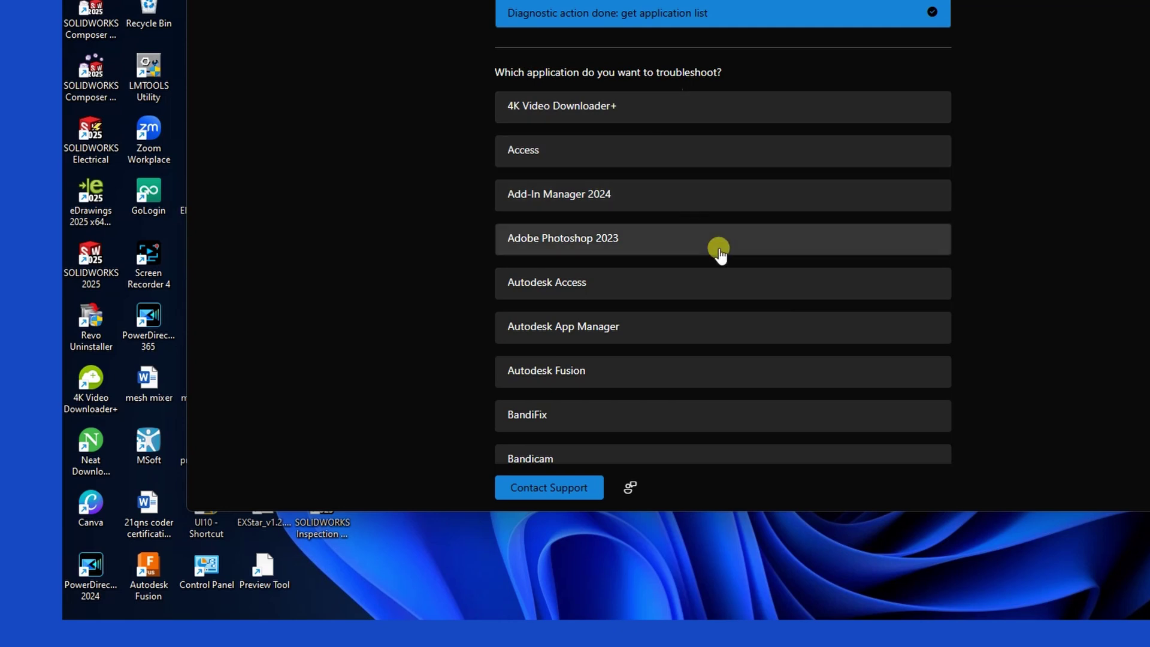
scroll(748, 274, down, 10)
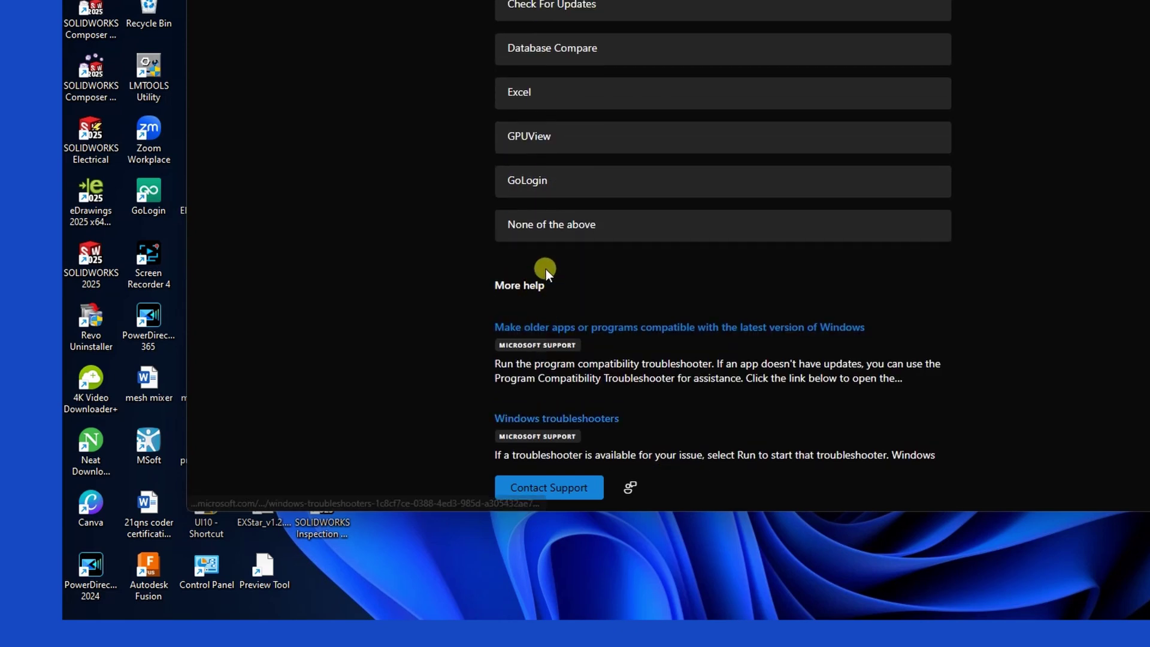
click(546, 226)
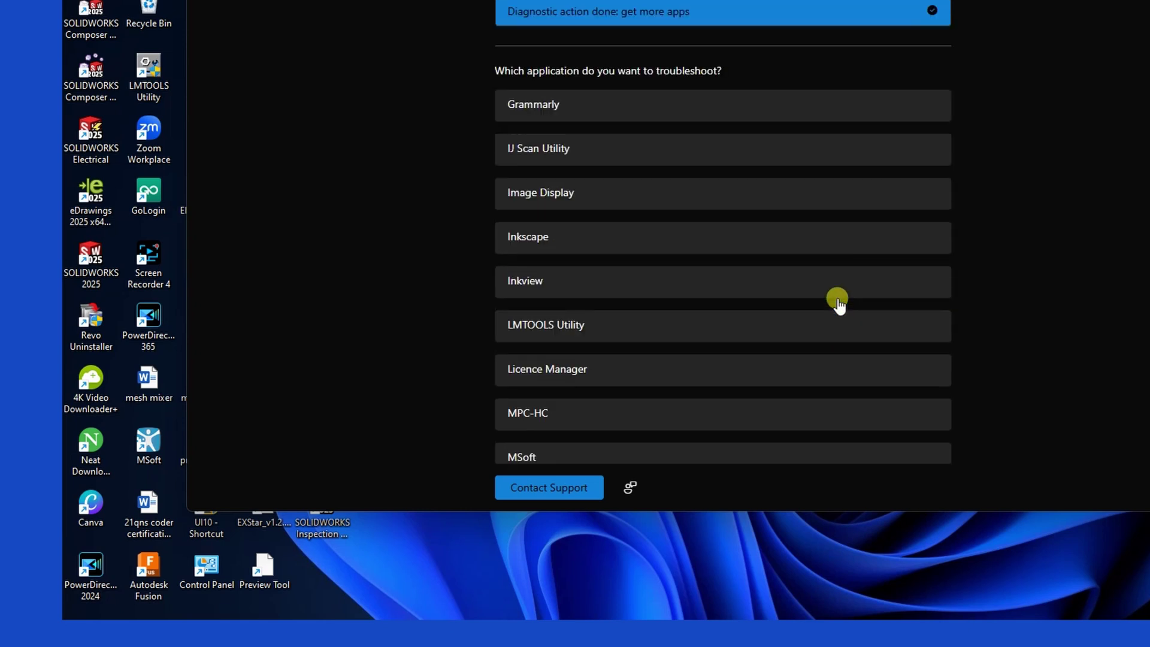
scroll(838, 303, down, 5)
click(569, 212)
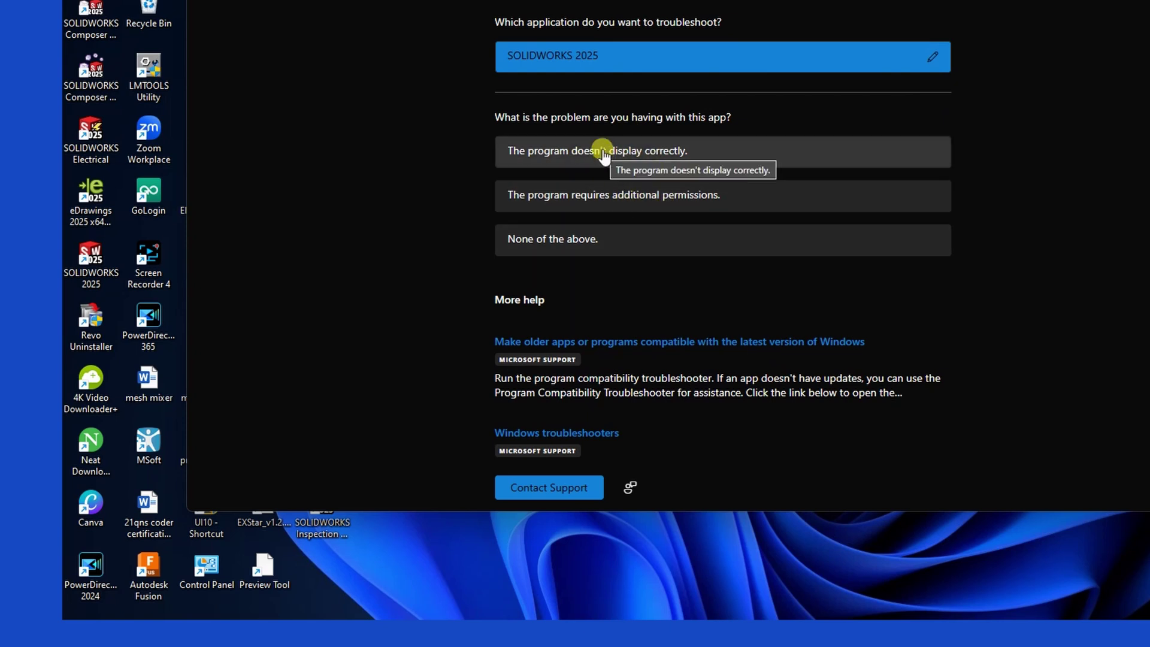
Report the app's problem as "None of the above" and apply the recommended compatibility settings
click(603, 243)
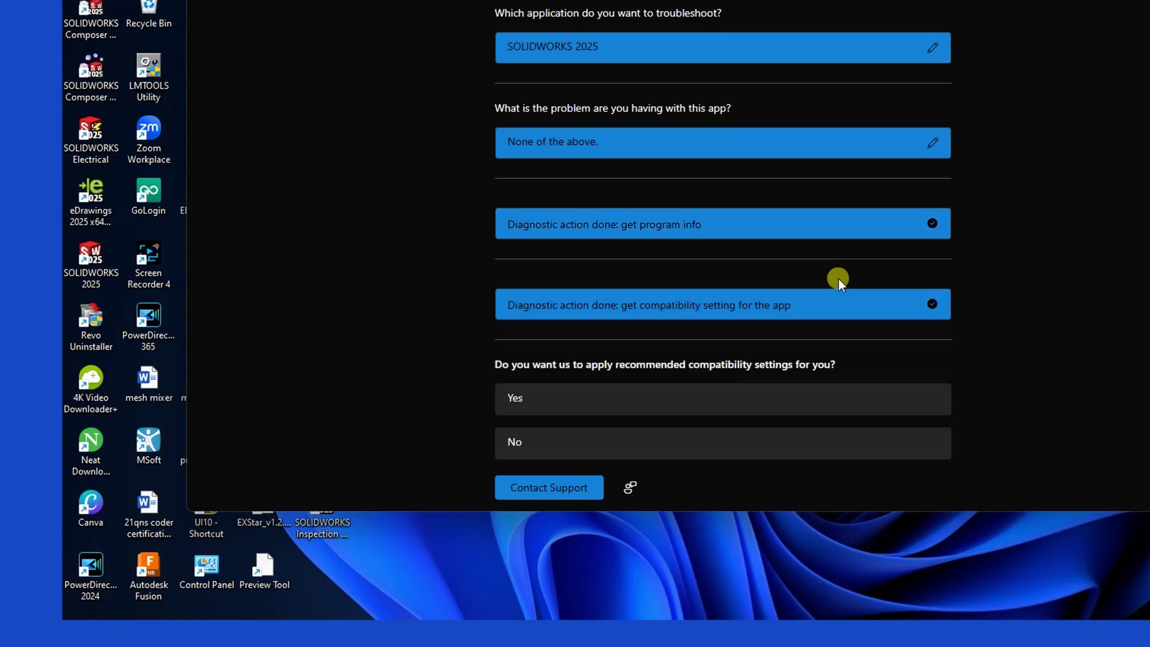
click(575, 398)
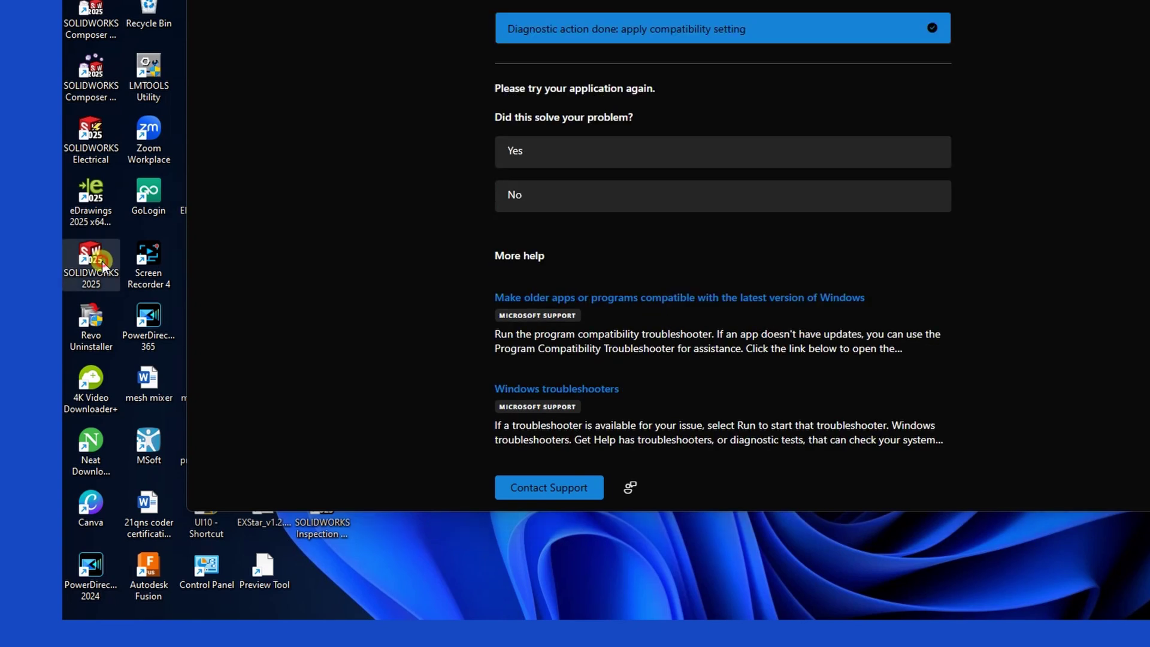
Try to launch SOLIDWORKS 2025 from its desktop shortcut
double_click(103, 266)
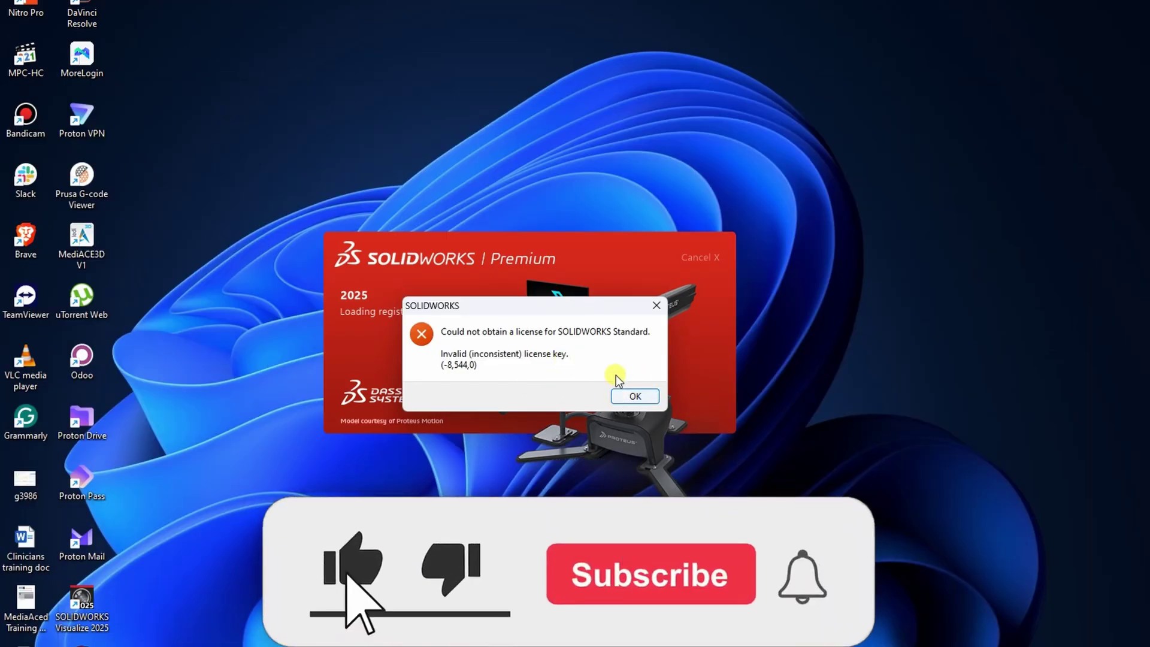
click(634, 395)
Open Task Manager's detailed process list at the SOLIDWORKS entries
key(super+s)
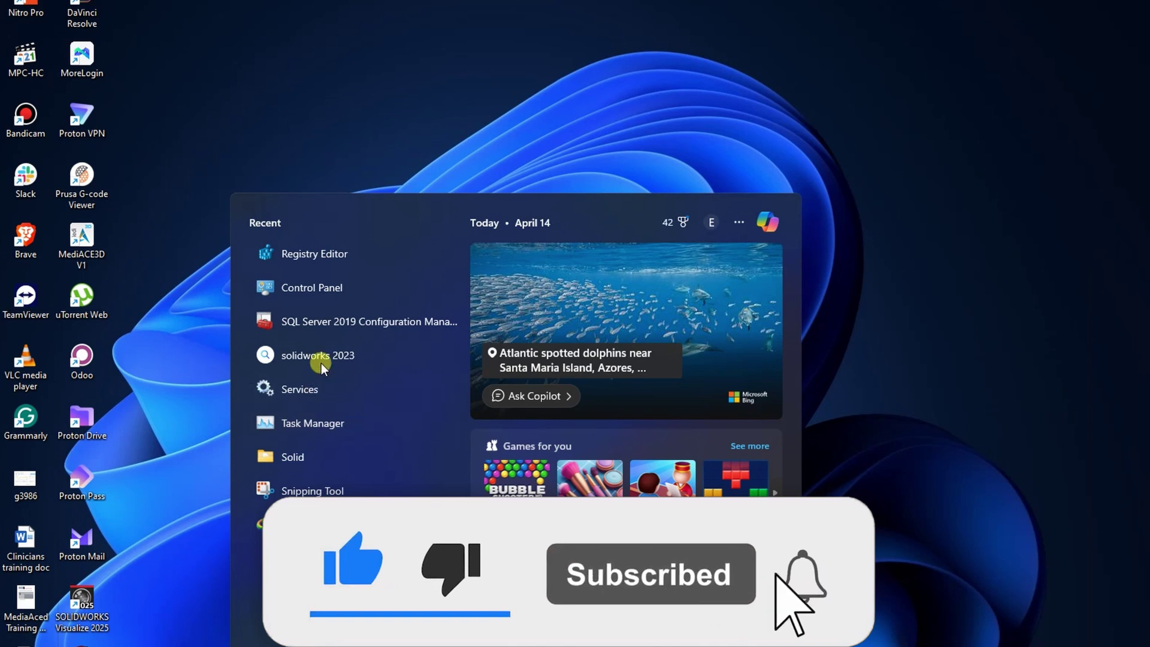
click(324, 425)
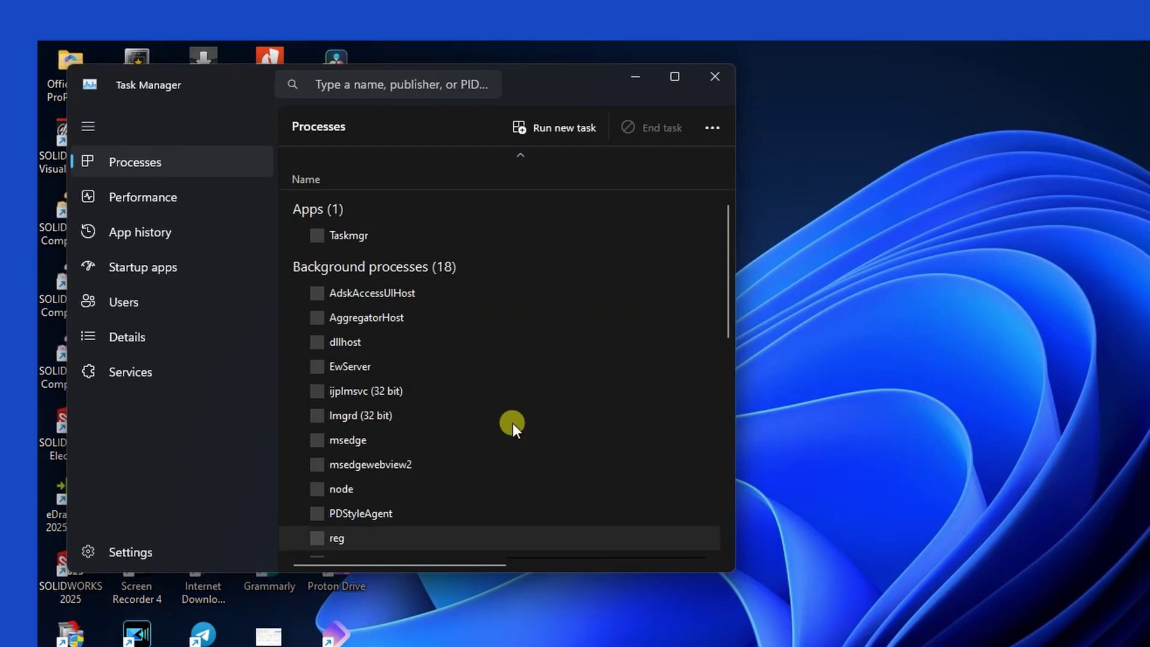
click(164, 337)
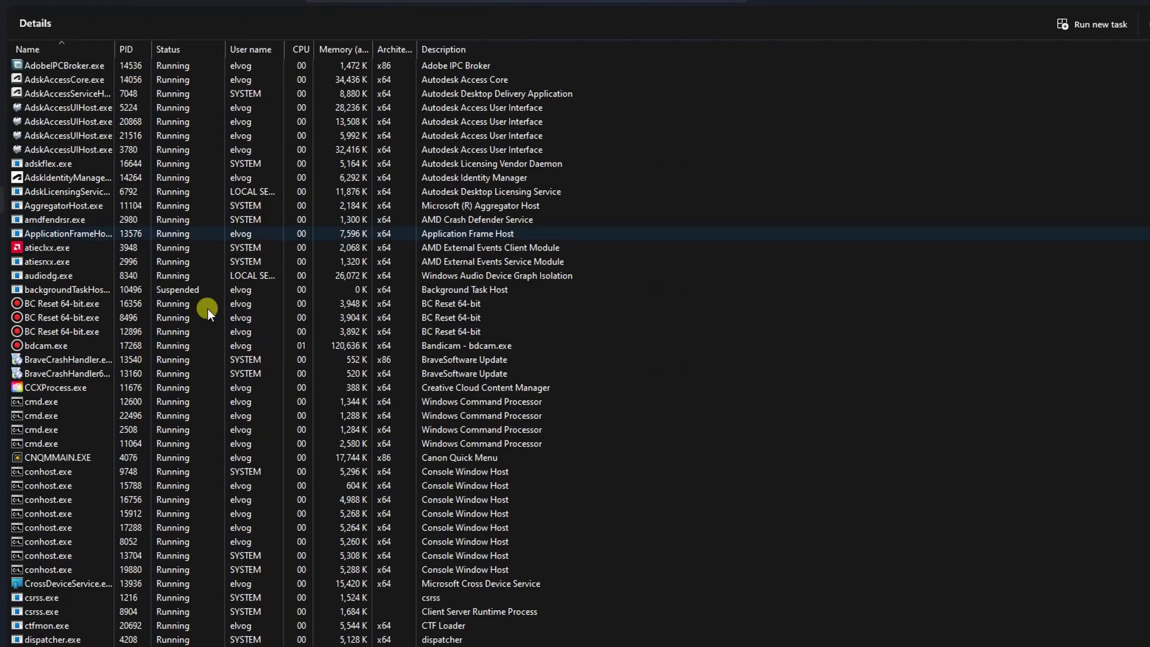
scroll(106, 574, down, 20)
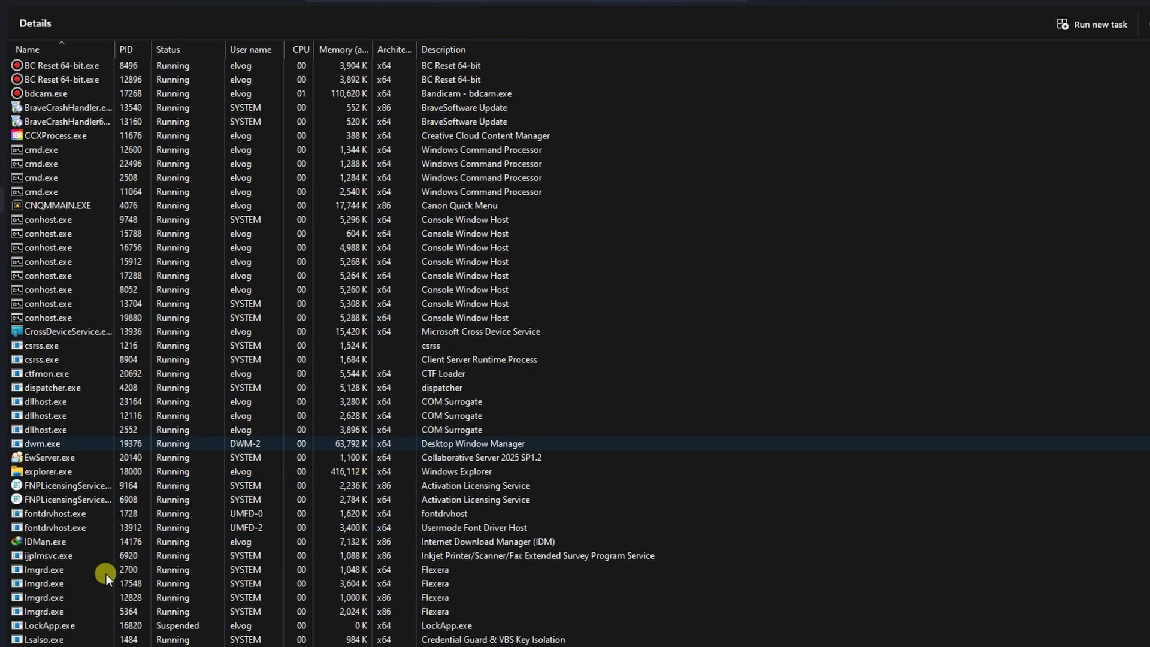
scroll(106, 574, down, 8)
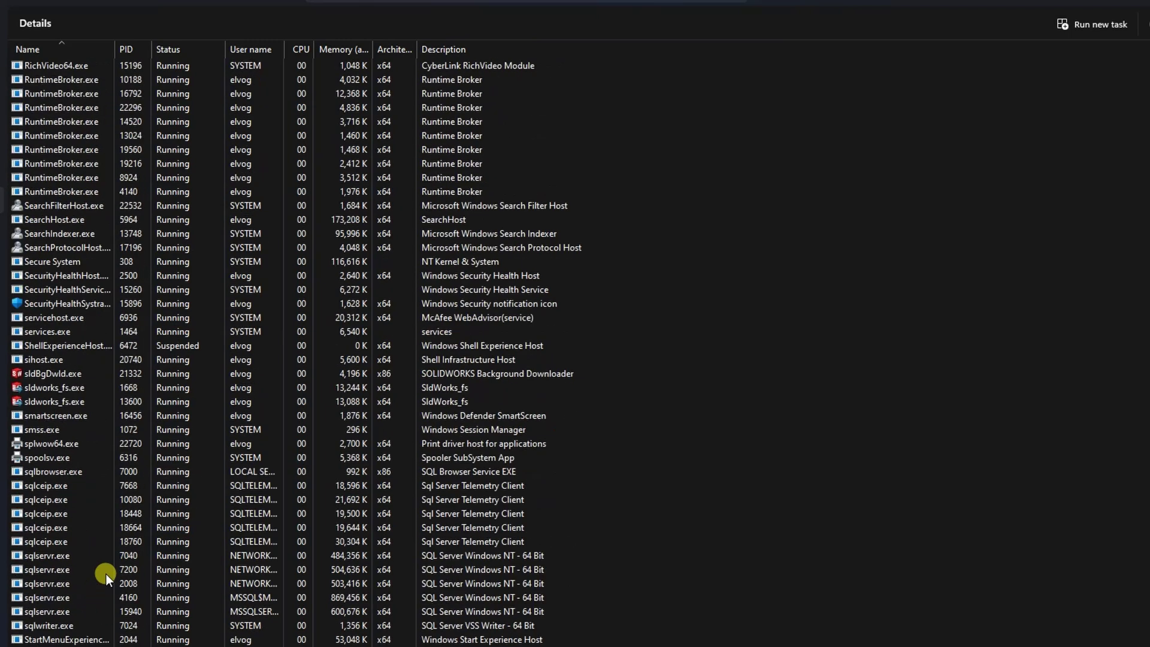
End both running sldworks_fs.exe processes
click(55, 416)
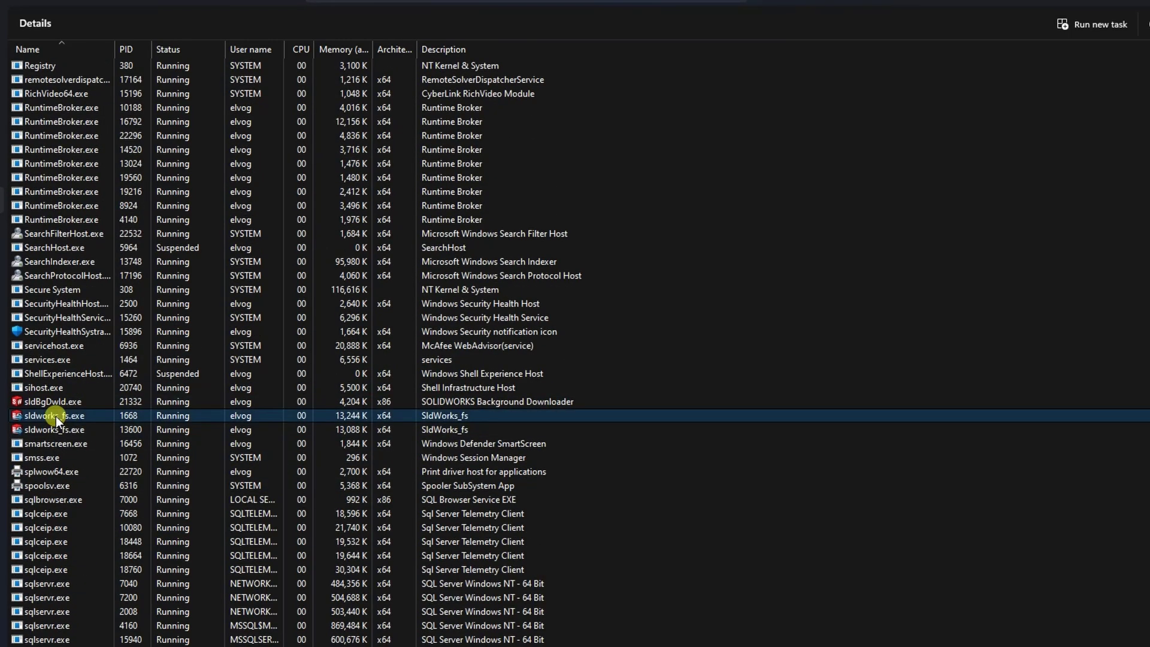
right_click(55, 415)
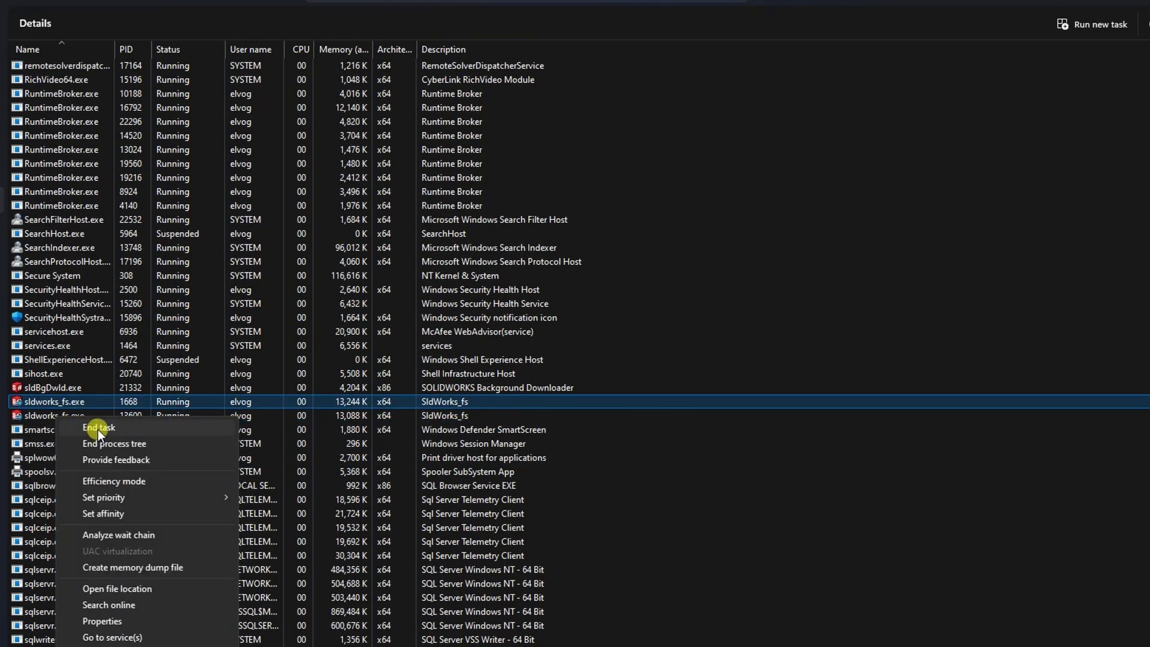
click(98, 428)
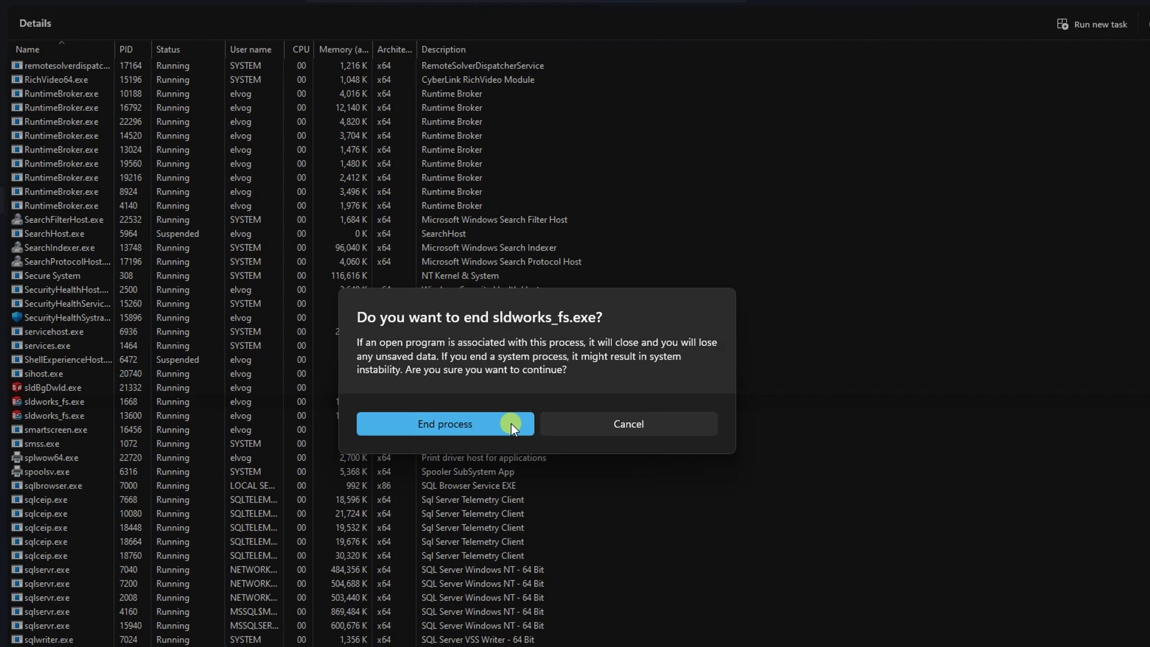
click(461, 423)
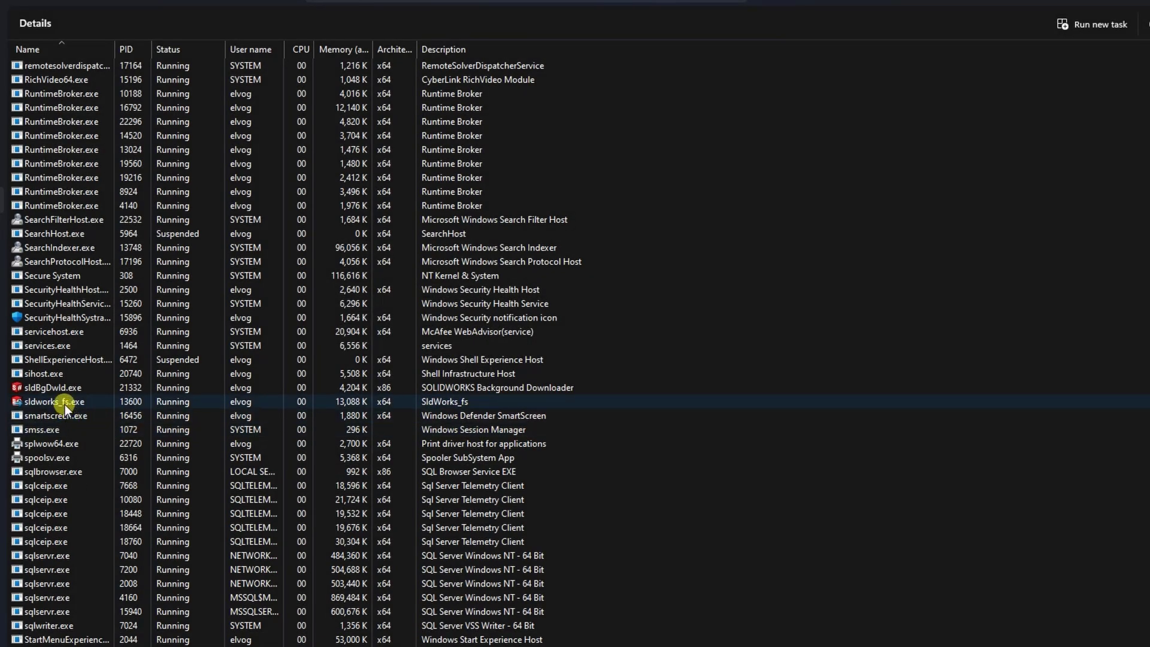
click(65, 404)
right_click(64, 404)
click(123, 419)
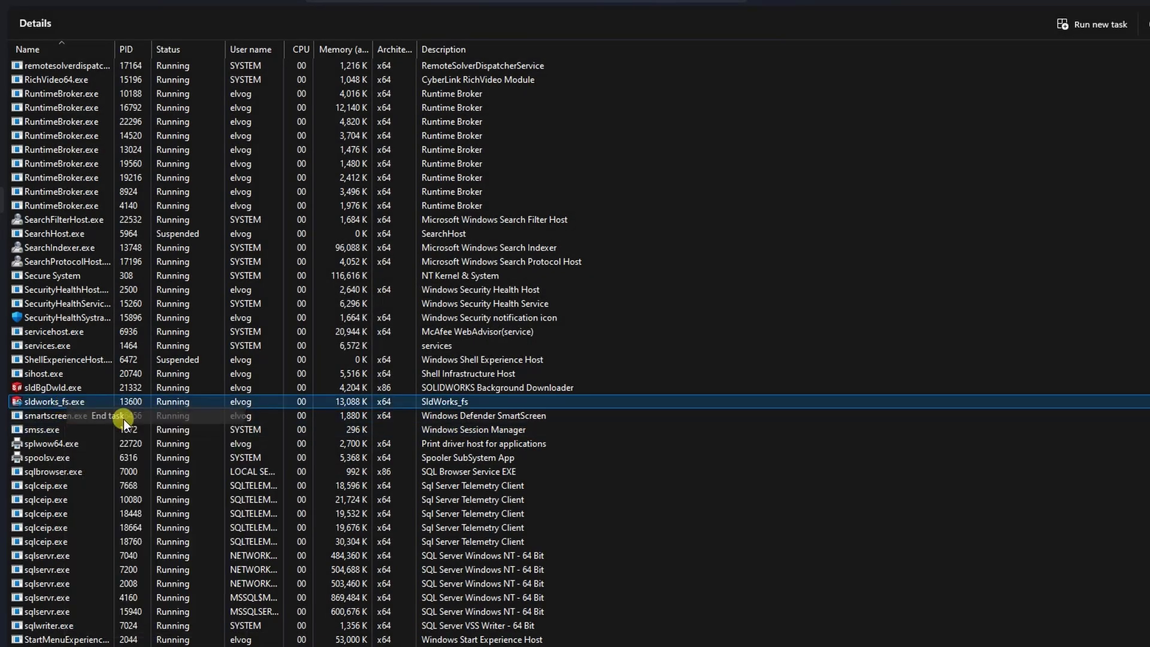
click(431, 419)
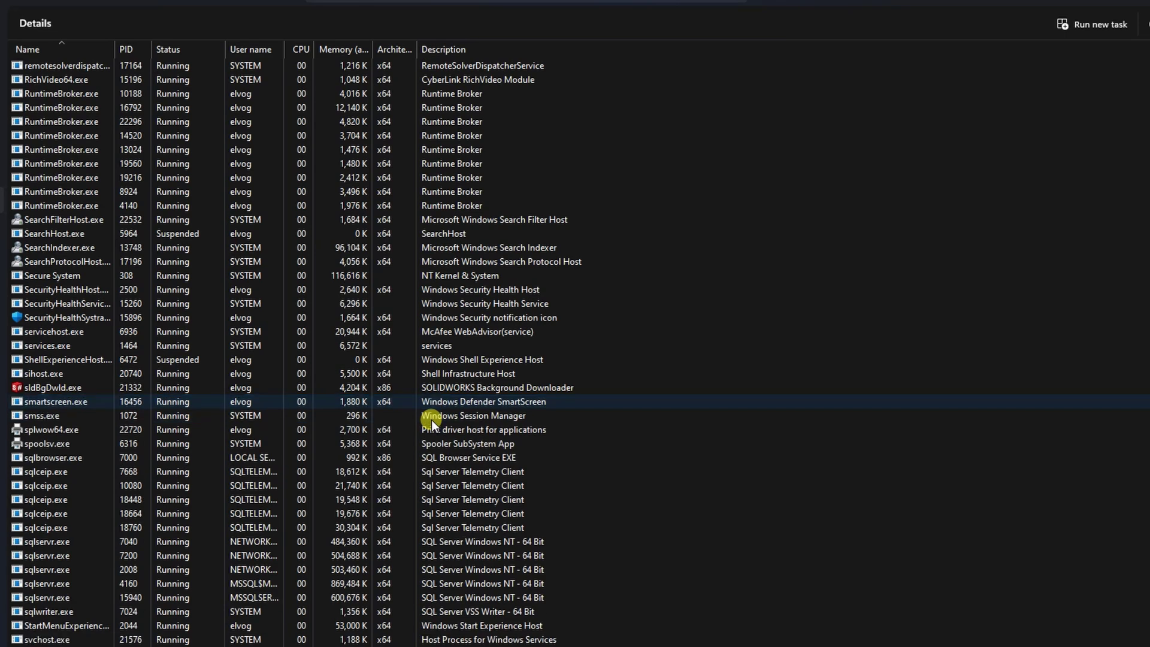
Copy all the folders inside Crack\SOLIDWORKS Corp of the SolidWorks_2025_SP1.2_Full_Premium folder
click(128, 116)
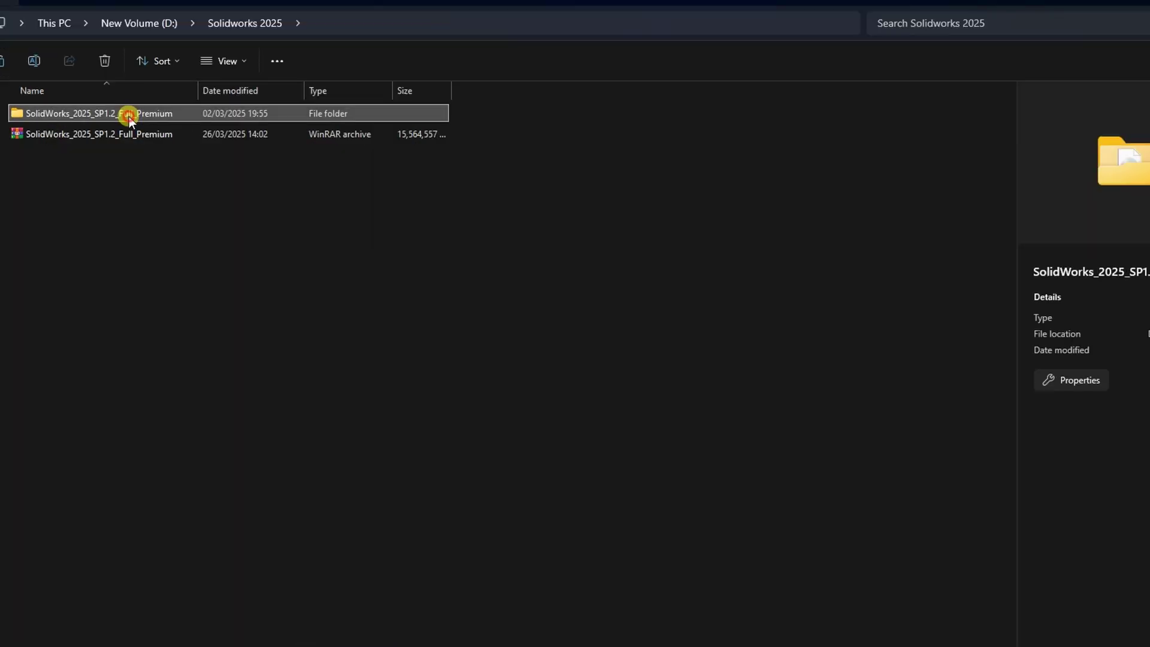
double_click(128, 116)
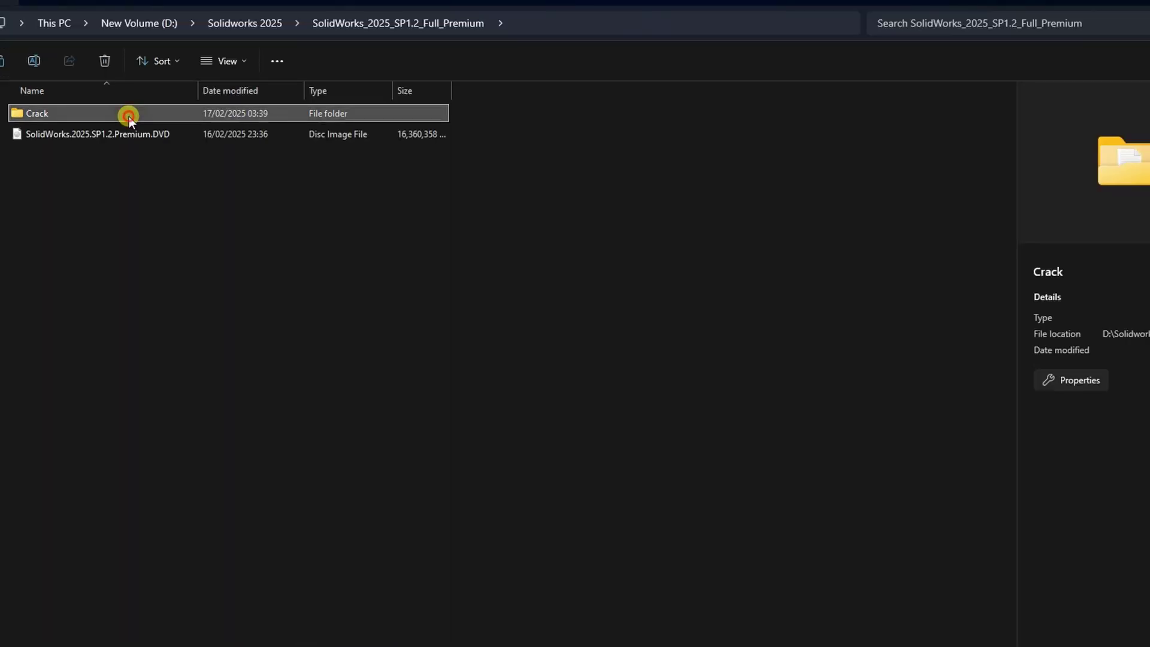
double_click(128, 116)
click(95, 113)
double_click(95, 114)
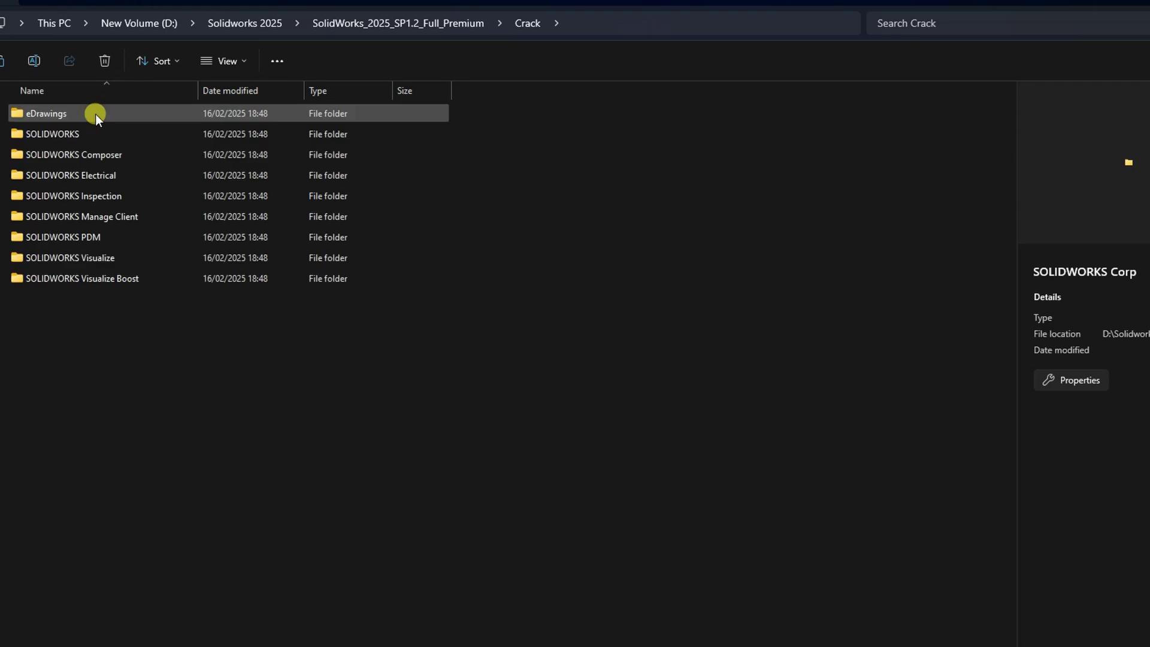
drag(216, 339, 241, 93)
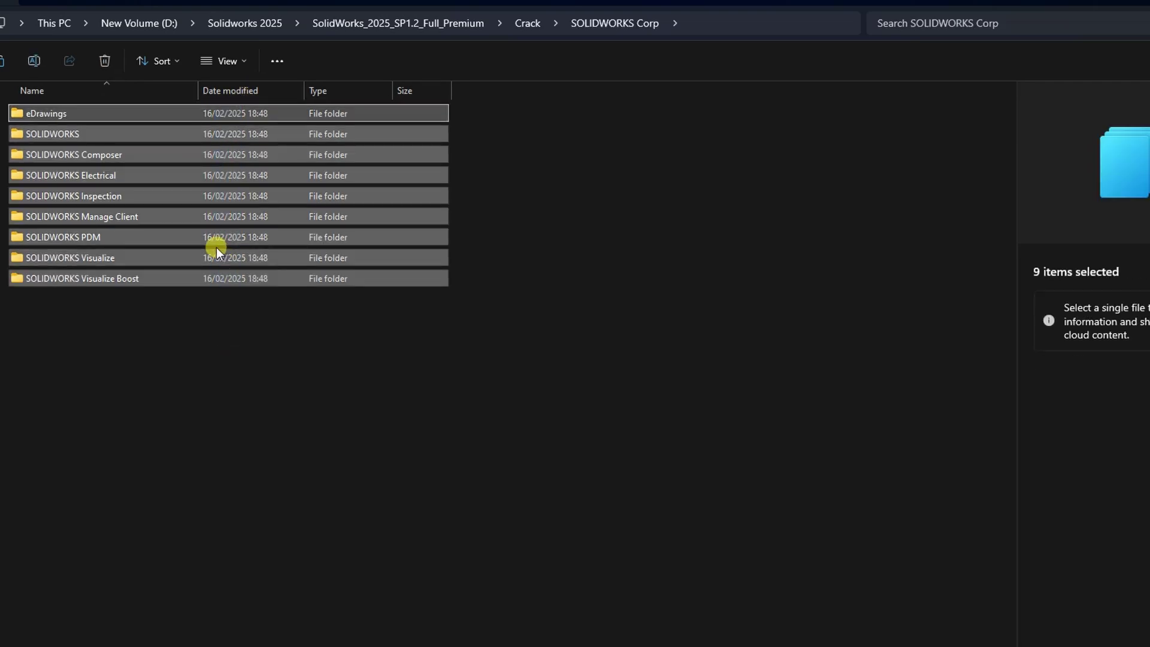
Paste the copied folders into D:\Program files\SOLIDWORKS Corp, over the existing ones
click(139, 23)
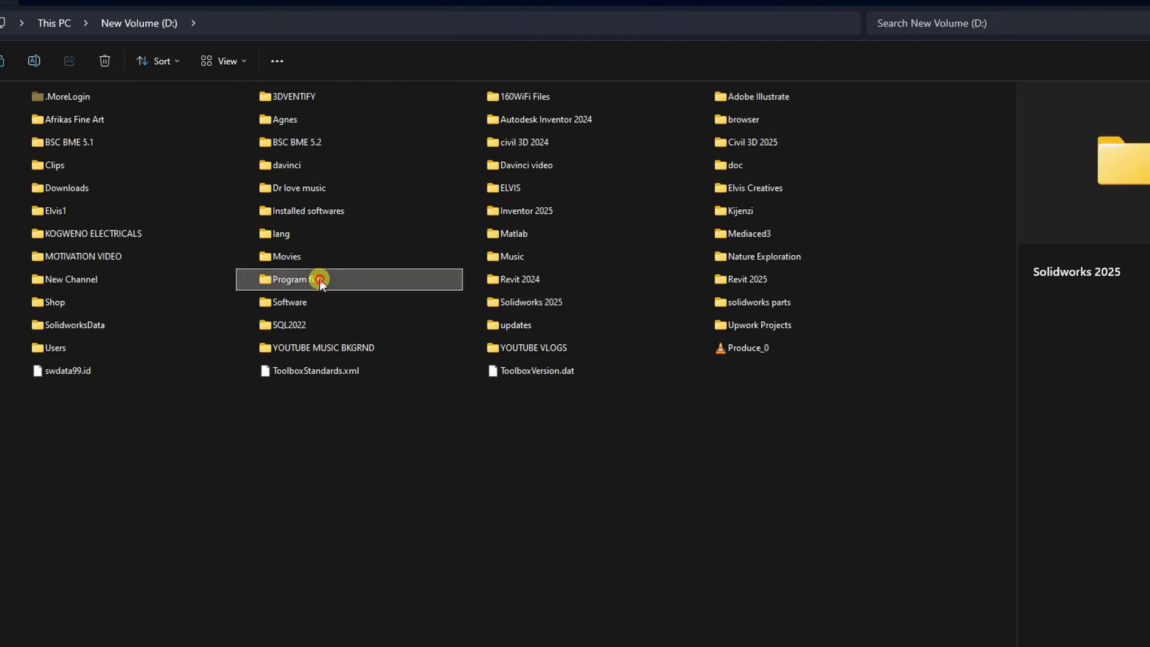
double_click(319, 280)
scroll(57, 599, down, 1)
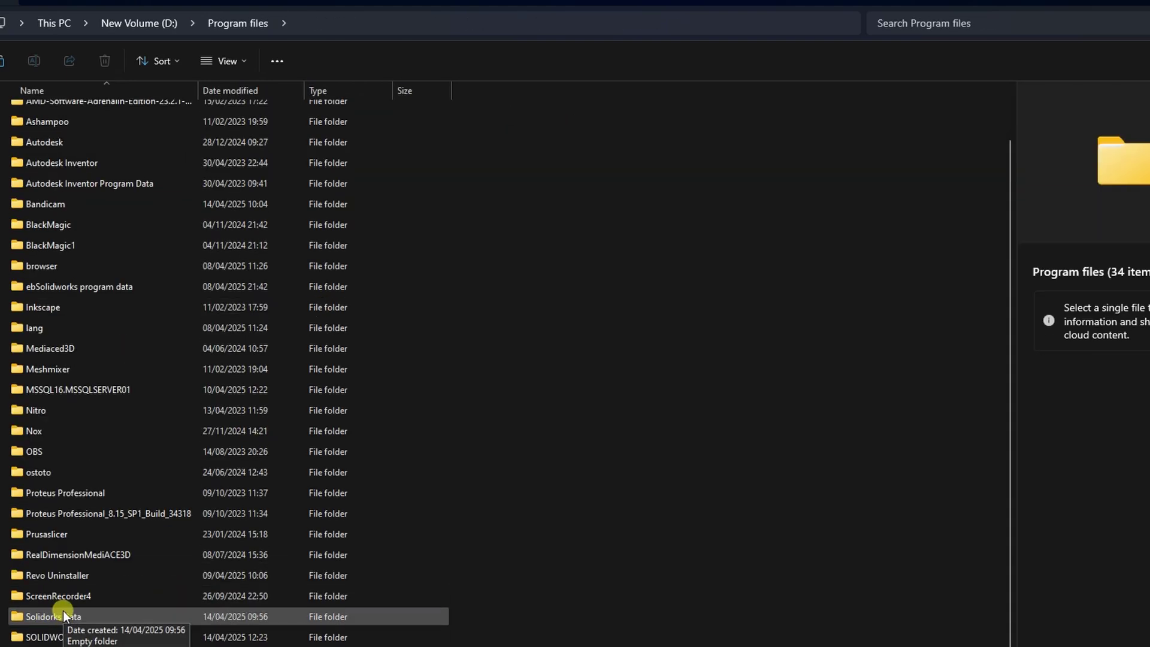
click(94, 638)
double_click(95, 637)
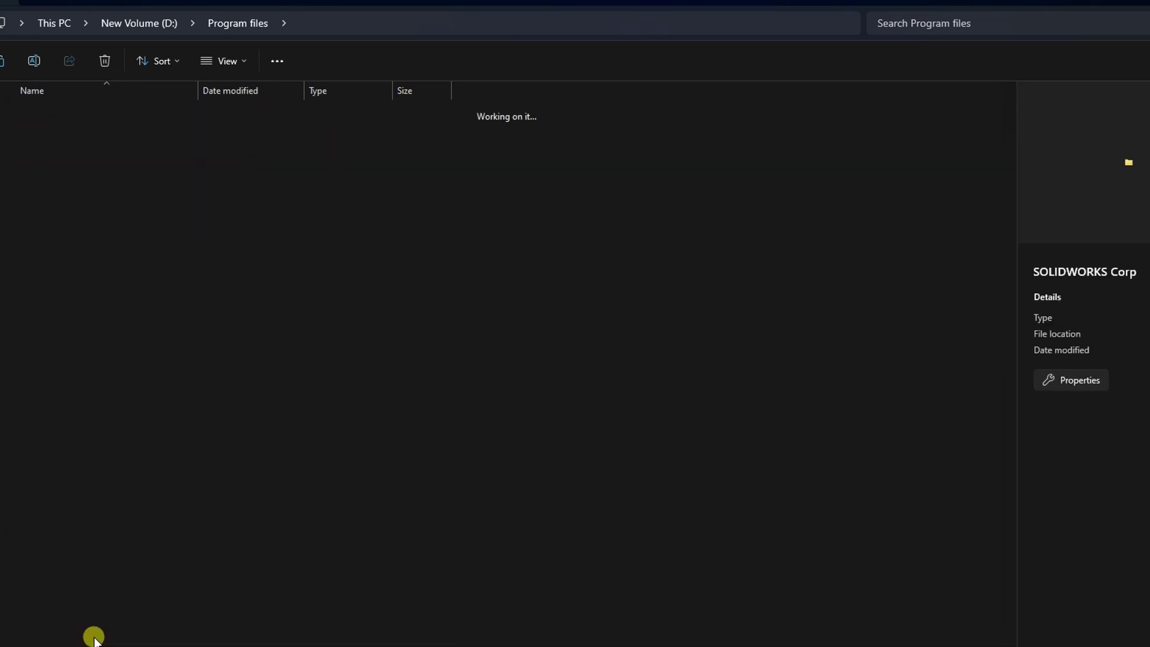
right_click(388, 408)
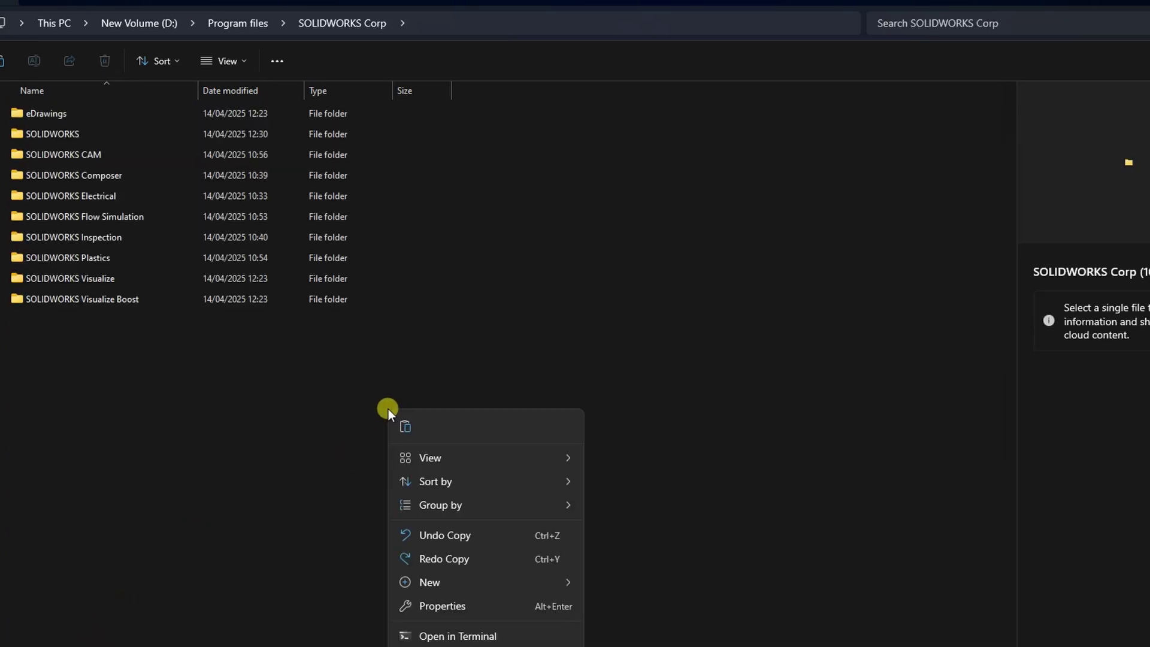
click(406, 429)
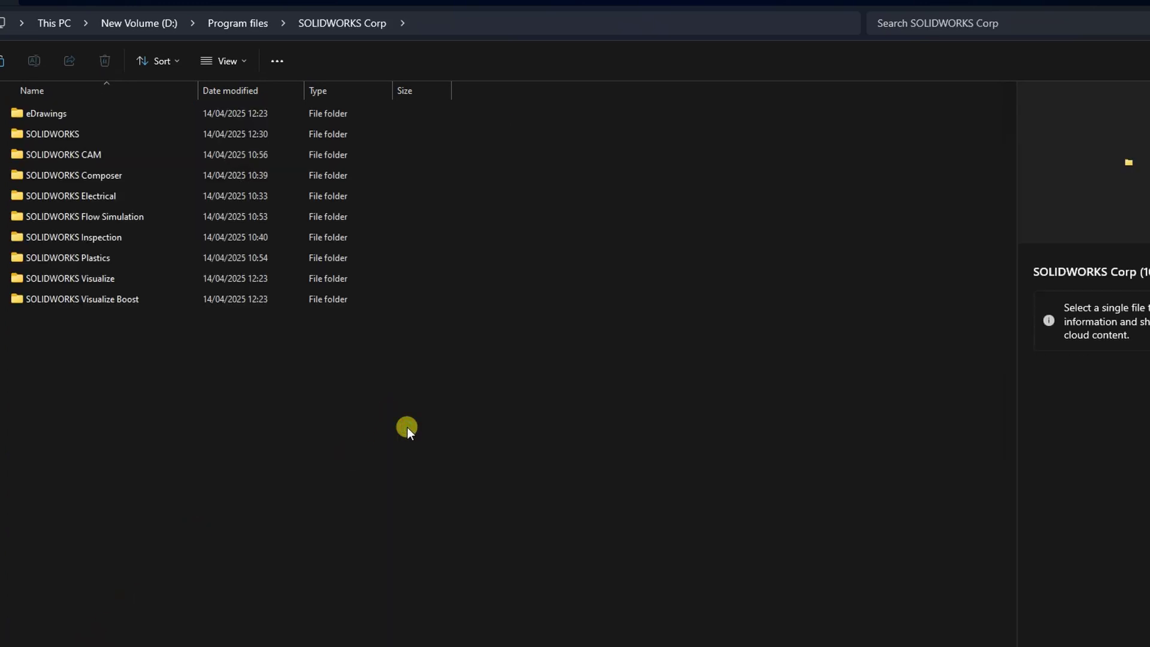
click(508, 263)
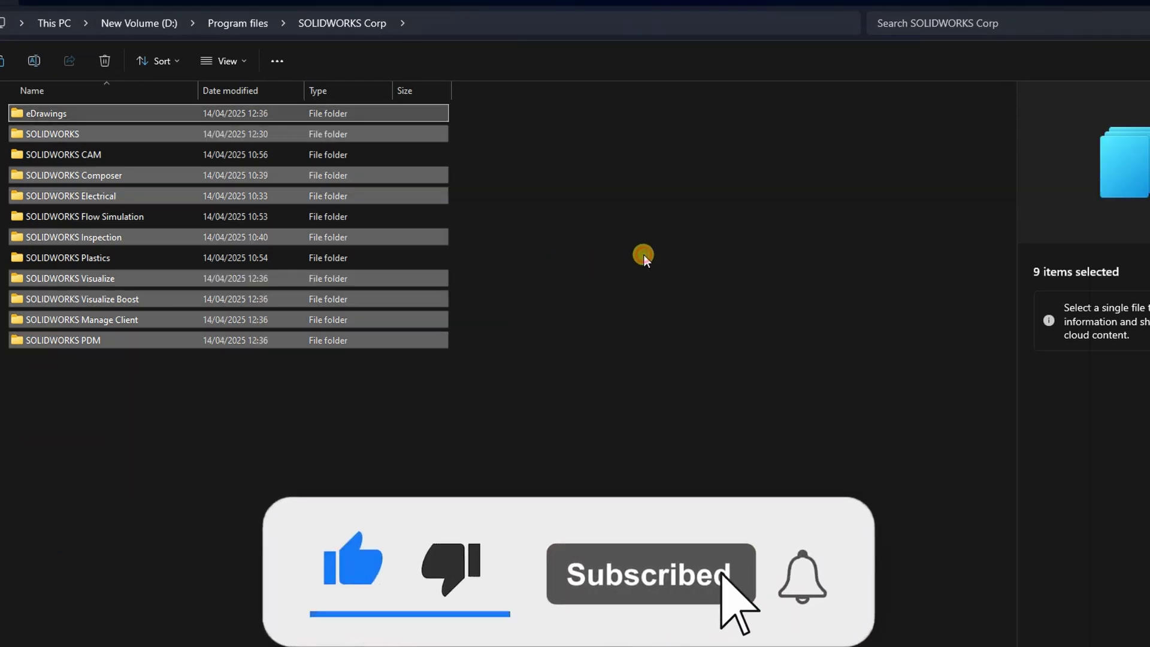
click(643, 253)
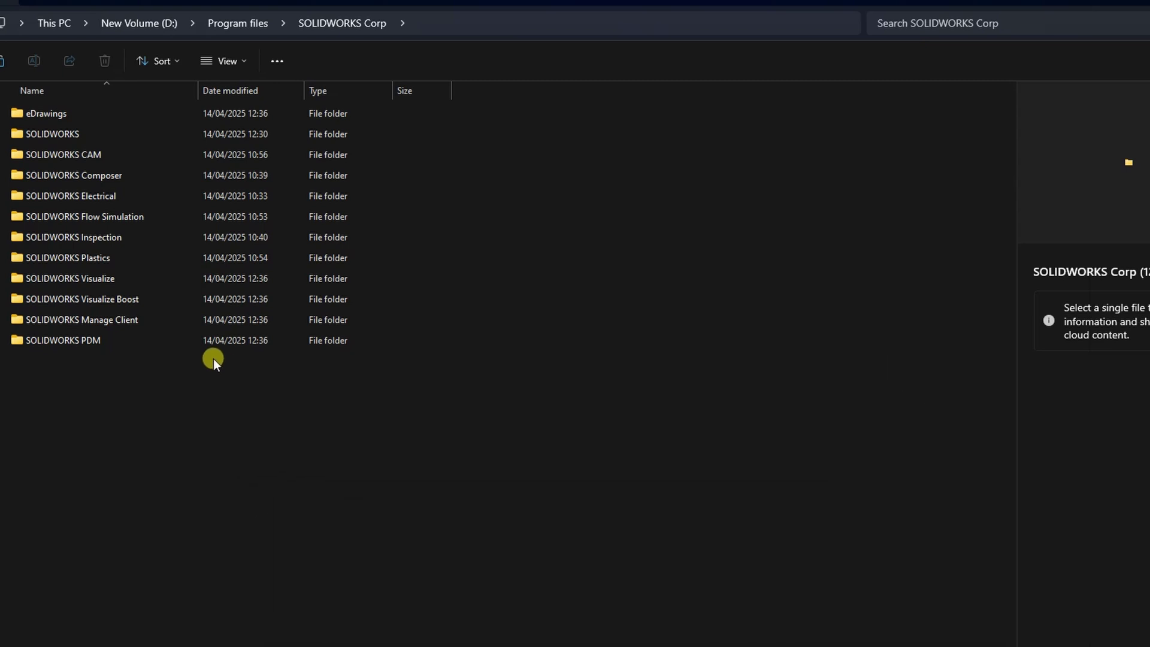
Rename StoredProcs.dll in the SOLIDWORKS PDM folder to StoredProcs.bak
double_click(114, 339)
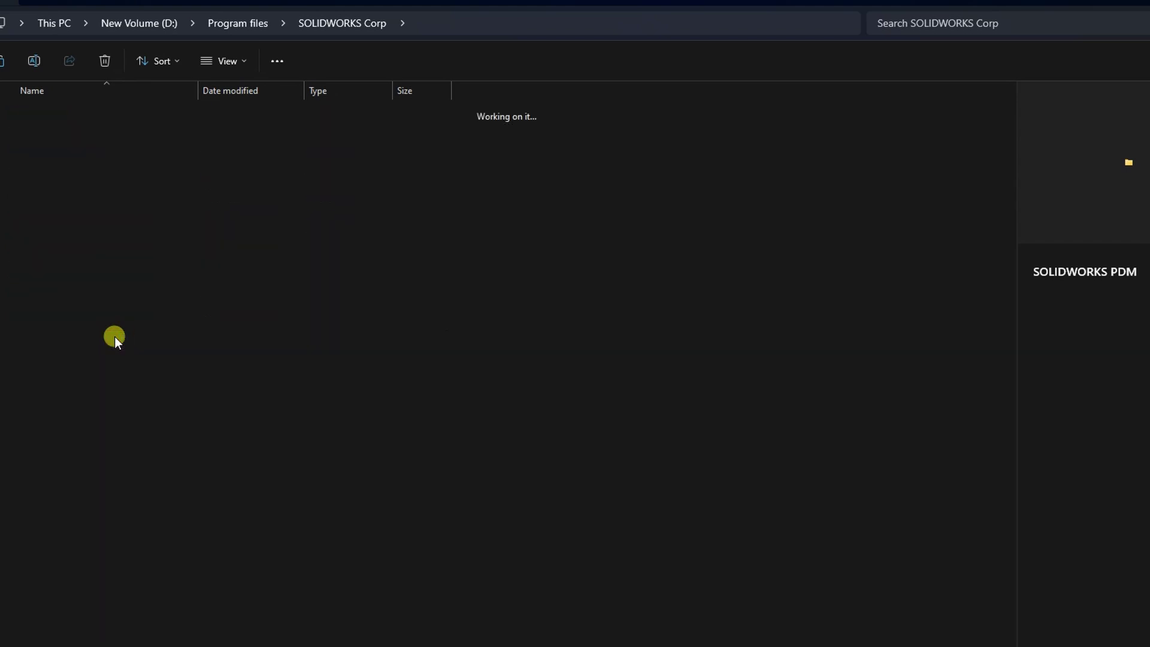
click(100, 114)
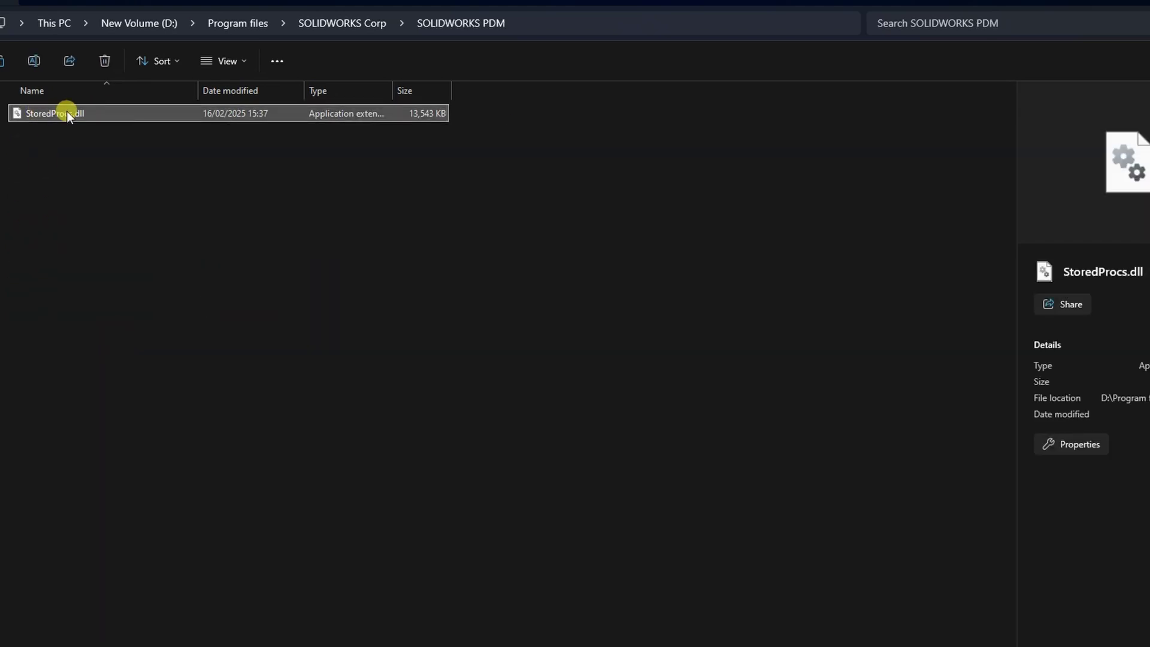
right_click(91, 116)
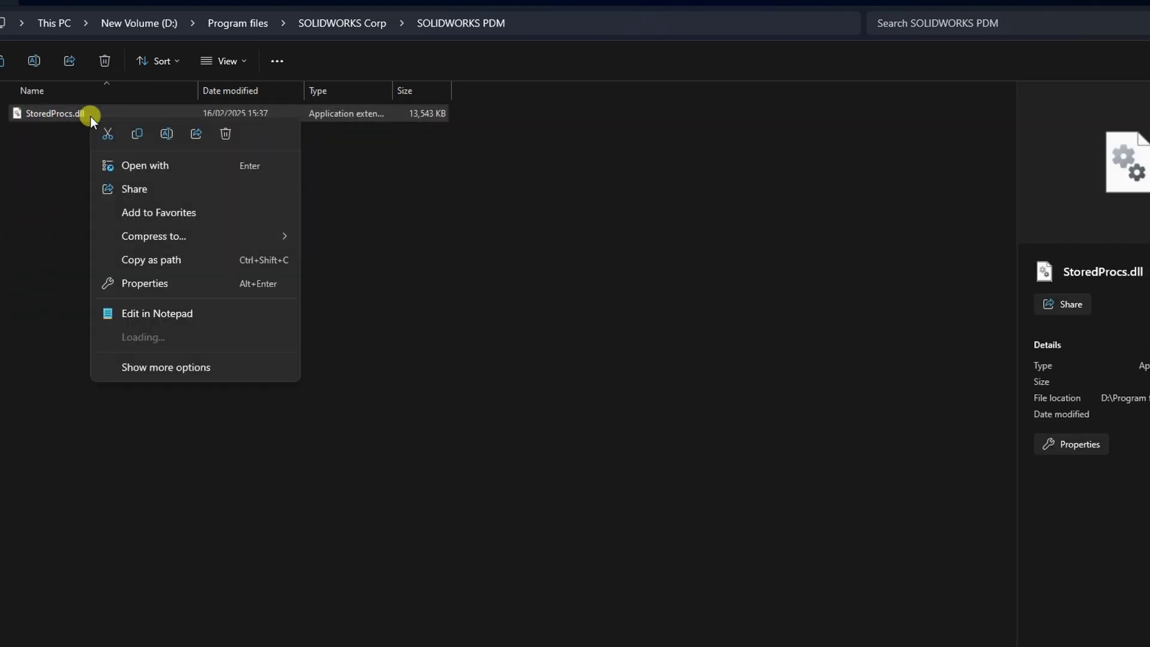
click(163, 136)
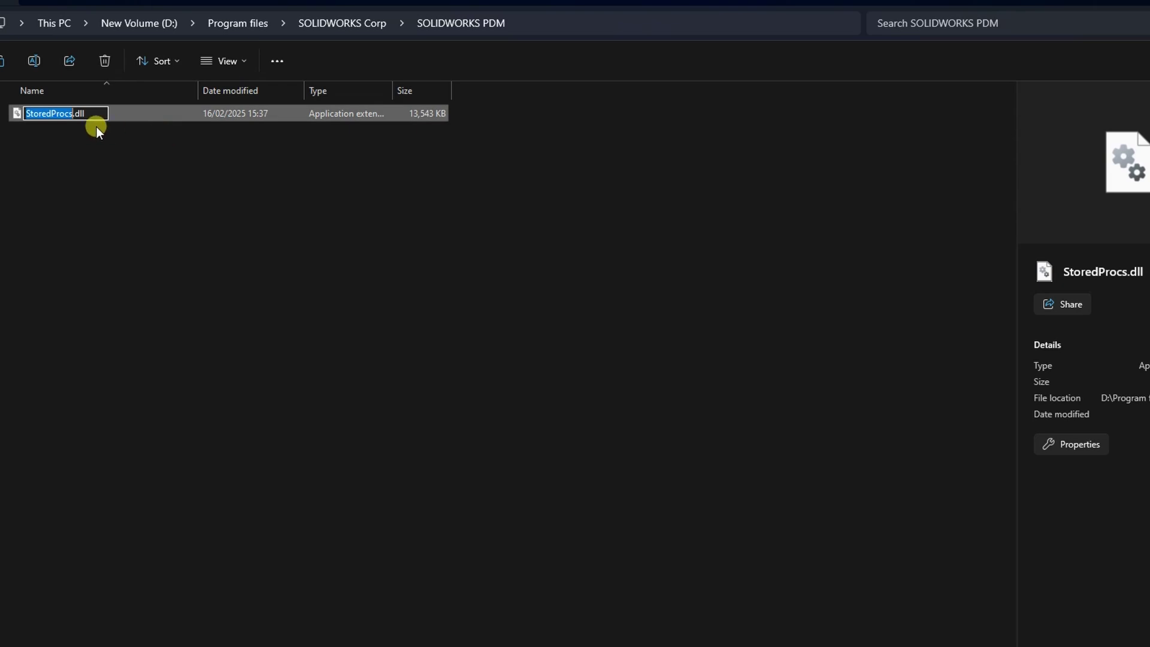
click(90, 113)
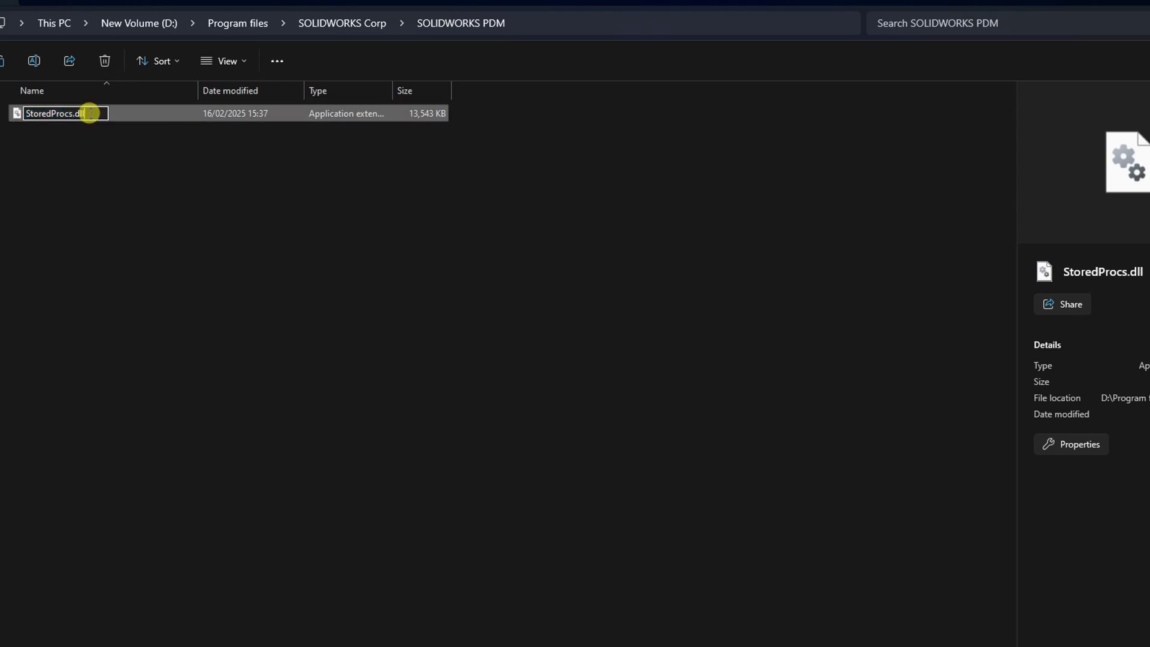
key(BackSpace)
key(BackSpace)
key(BackSpace)
text(bak)
key(Return)
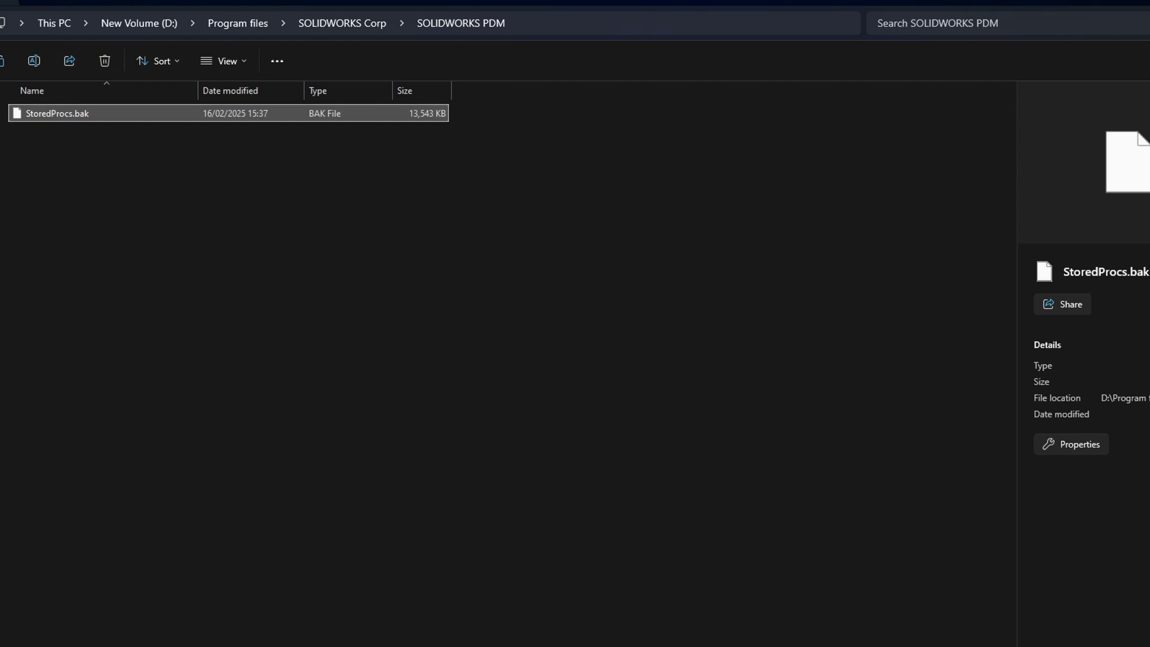
Open the SolidSQUADLoaderEnabler registry file from the Crack folder of SolidWorks_2025_SP1.2_Full_Premium
click(0, 413)
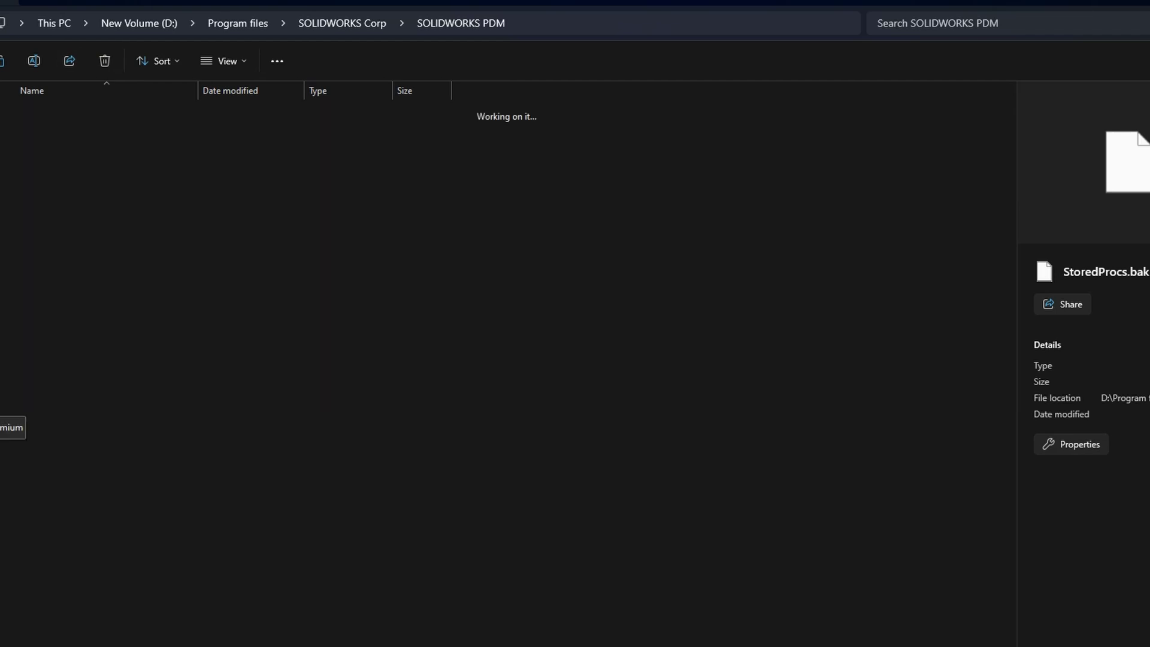
click(66, 113)
double_click(66, 112)
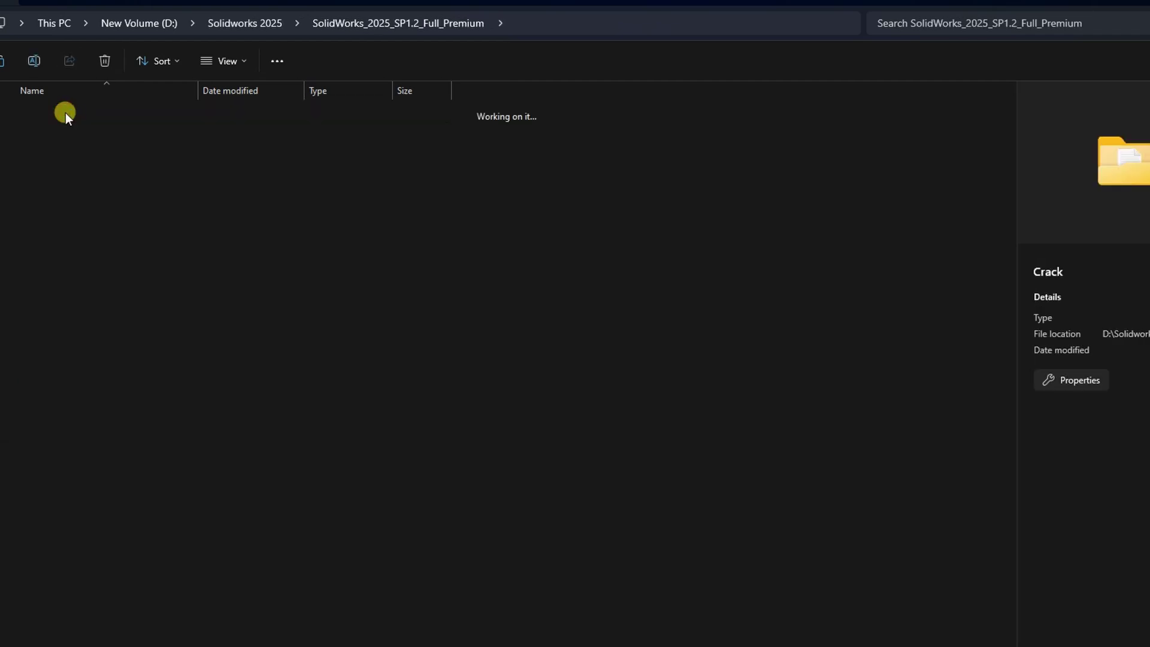
click(91, 175)
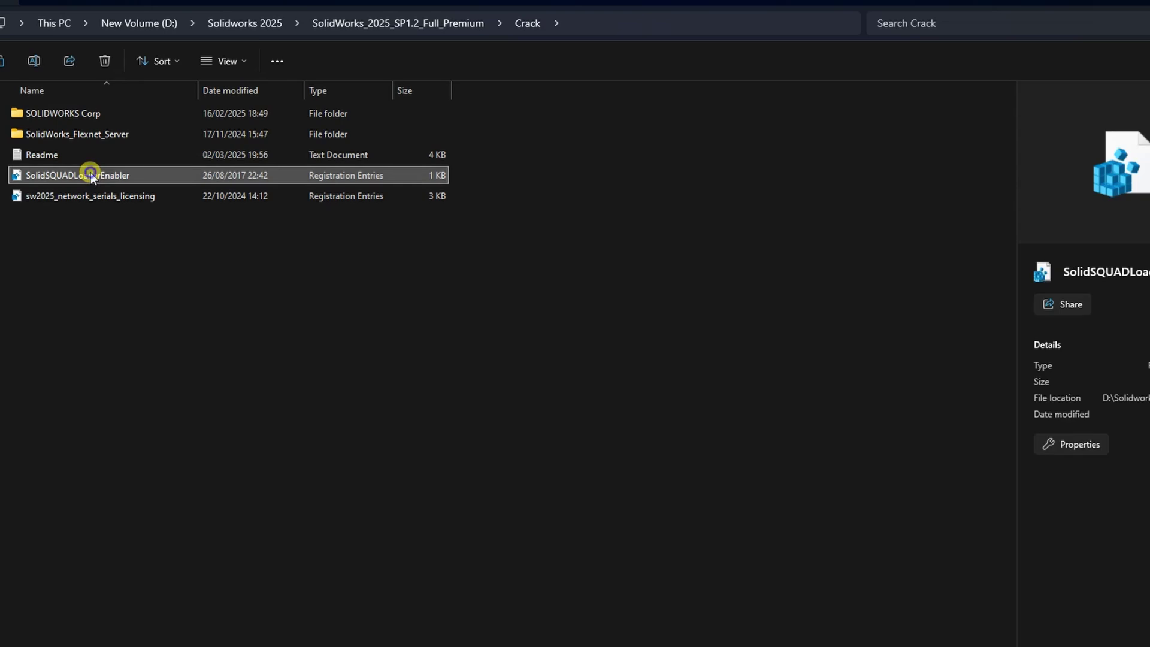
right_click(91, 174)
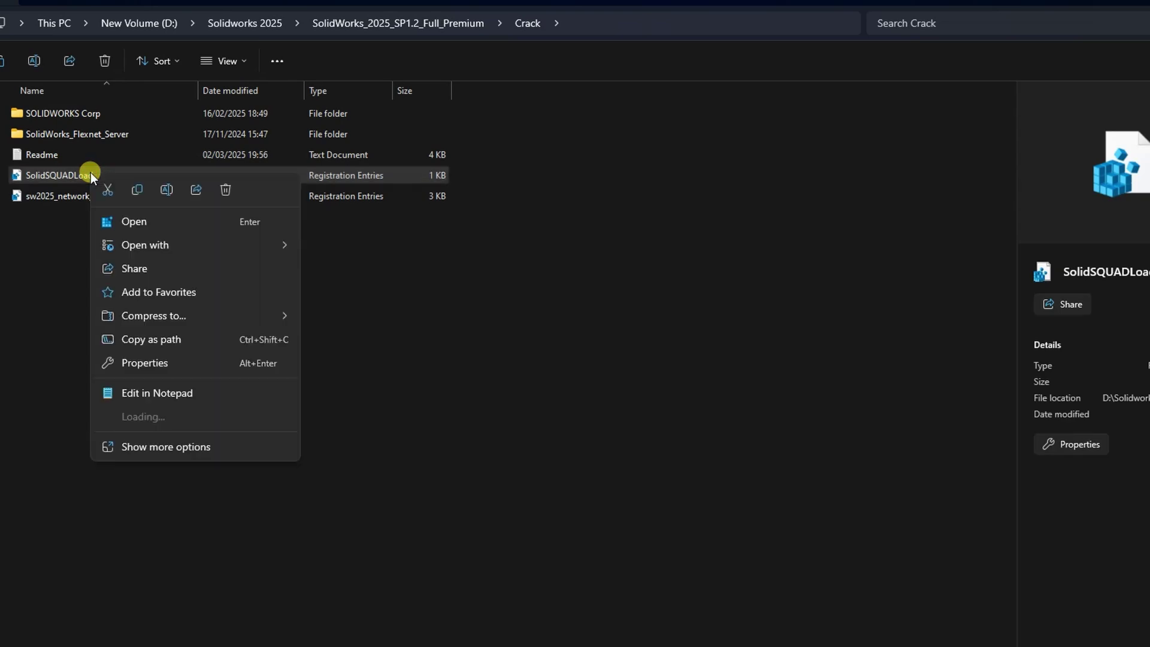
click(139, 222)
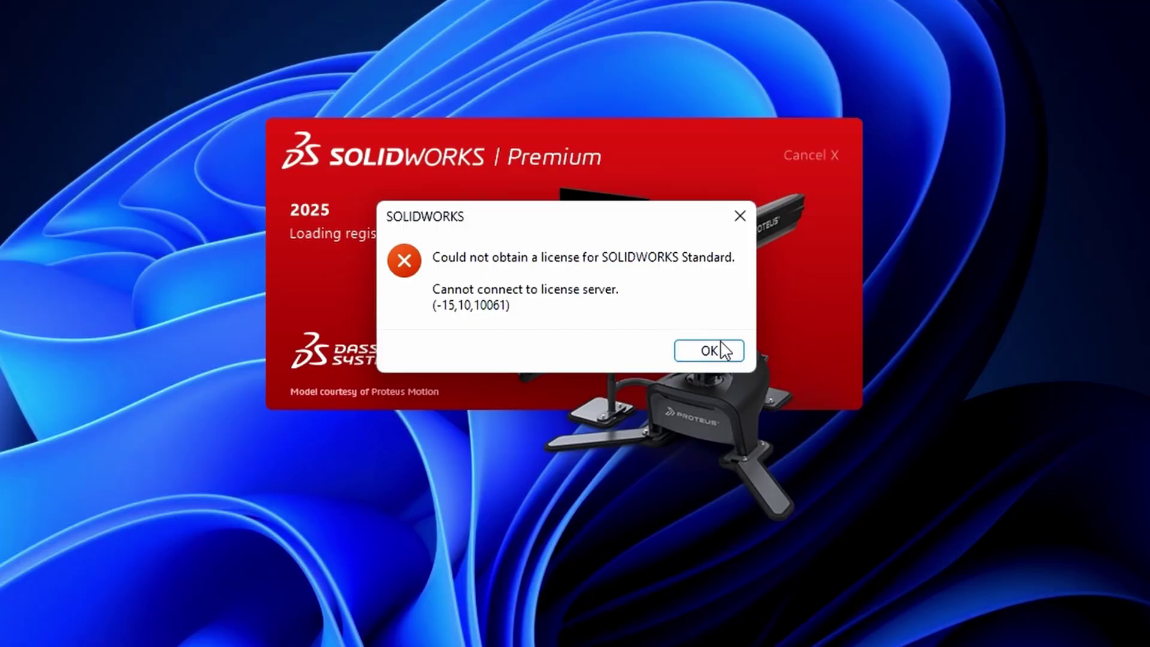
Dismiss the license error and run the server_remove batch file in C:\SolidWorks_Flexnet_Server with administrator rights, closing its console once done
click(707, 353)
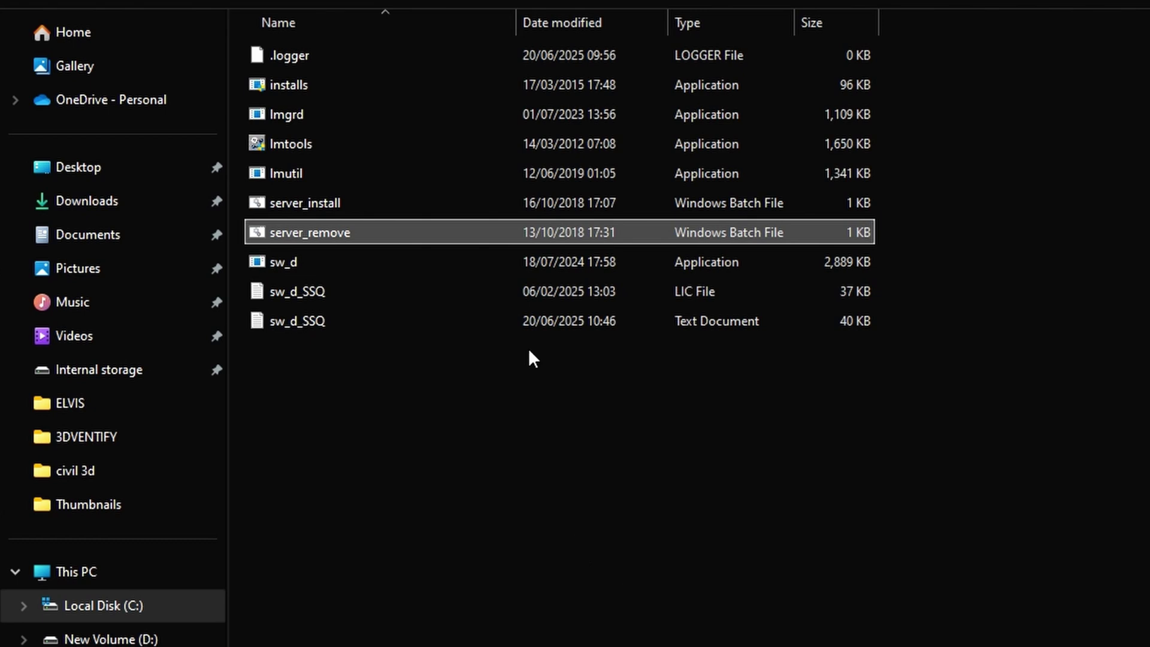
right_click(387, 230)
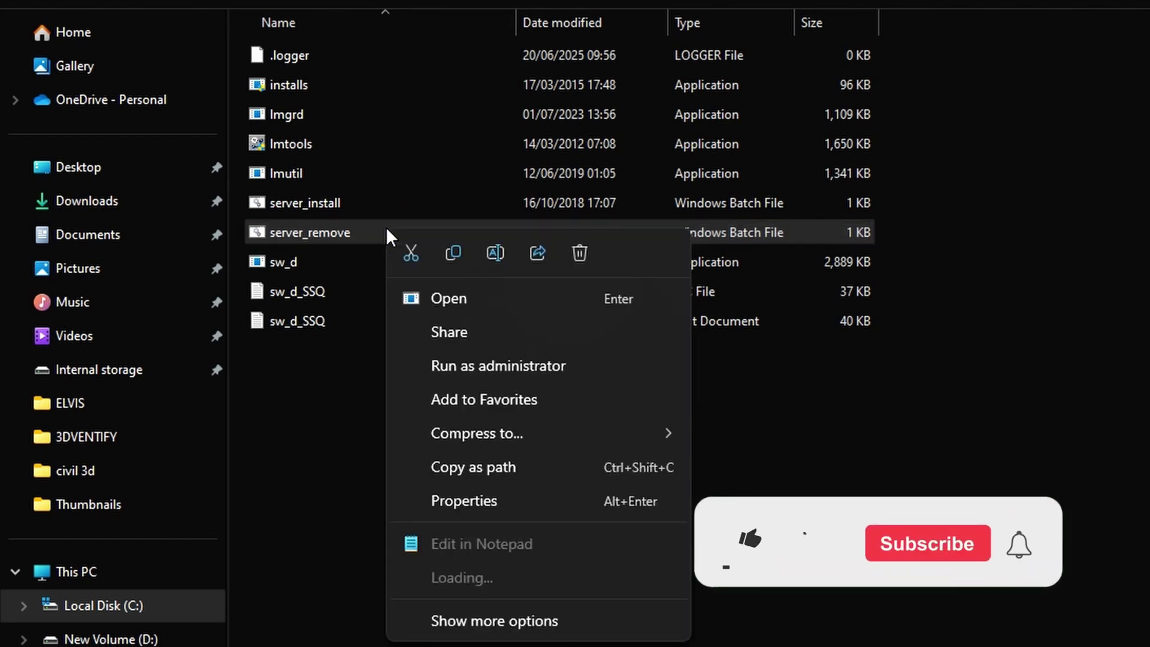
click(503, 364)
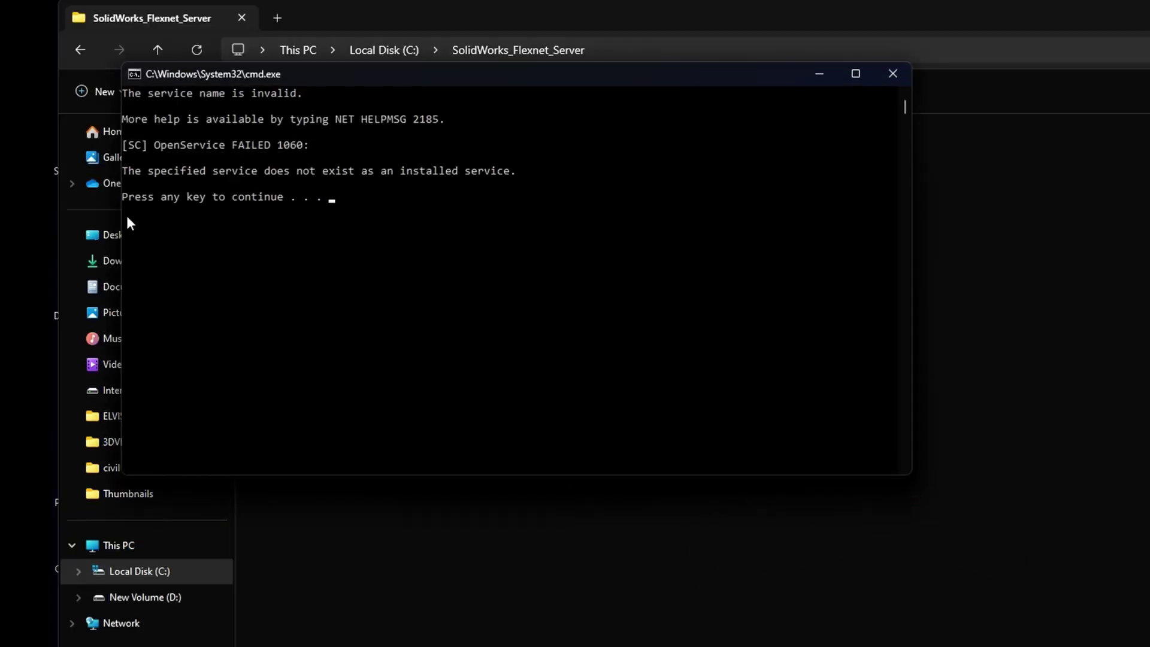
key(Return)
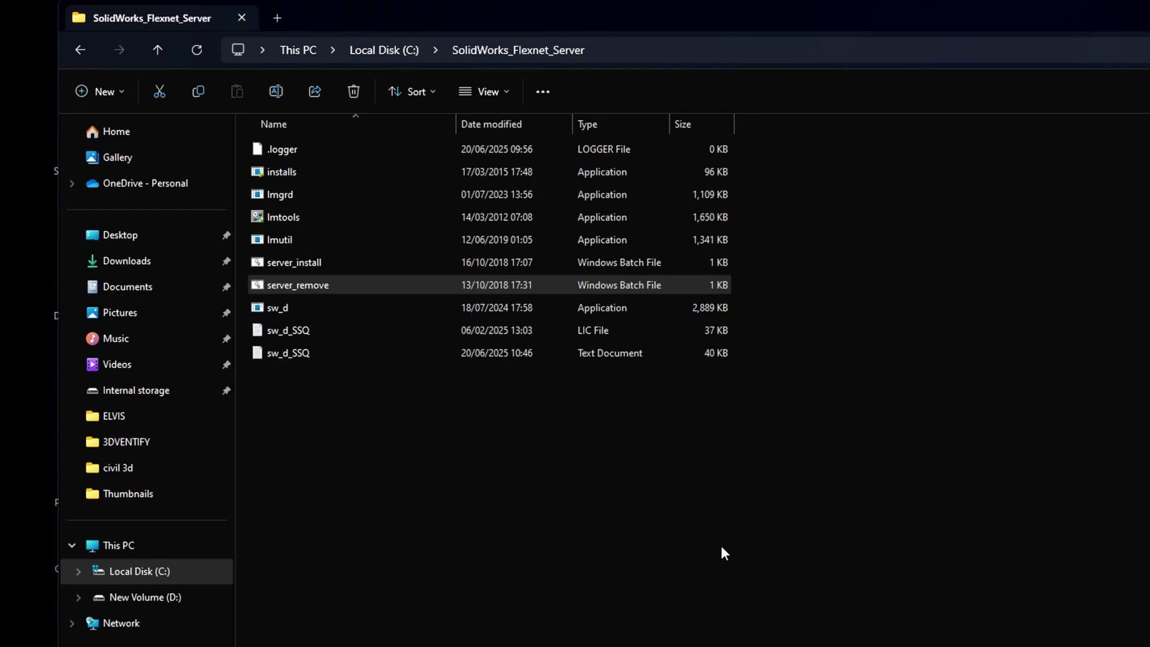
Run the server_install batch file in C:\SolidWorks_Flexnet_Server with administrator rights and close its console once done
click(372, 261)
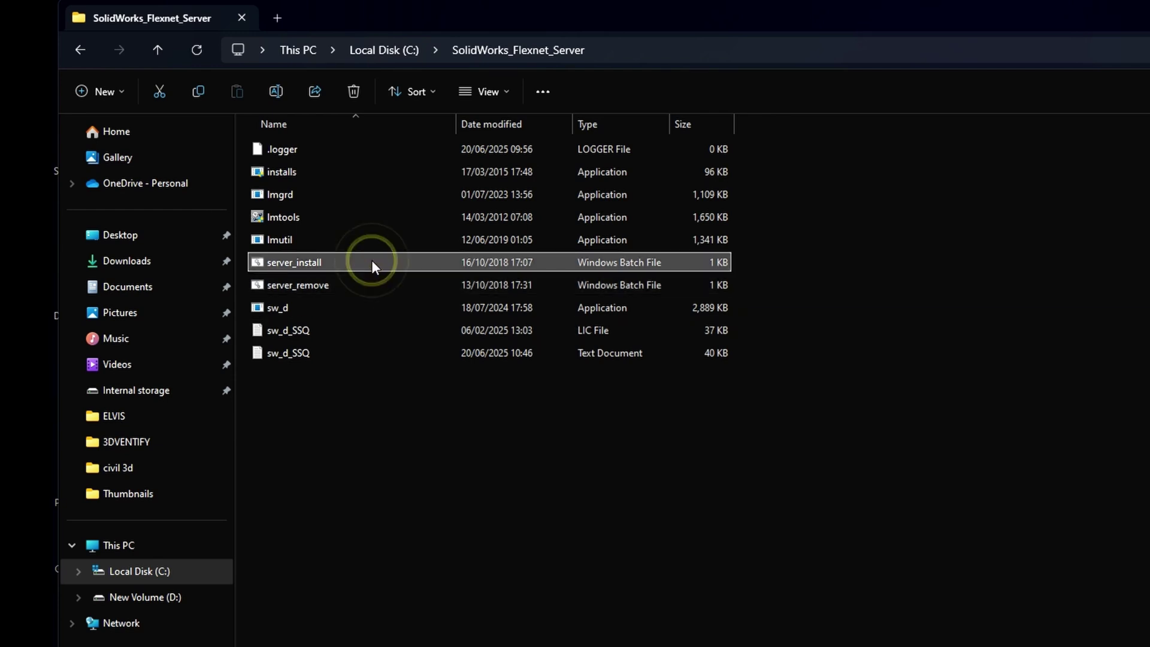
right_click(371, 262)
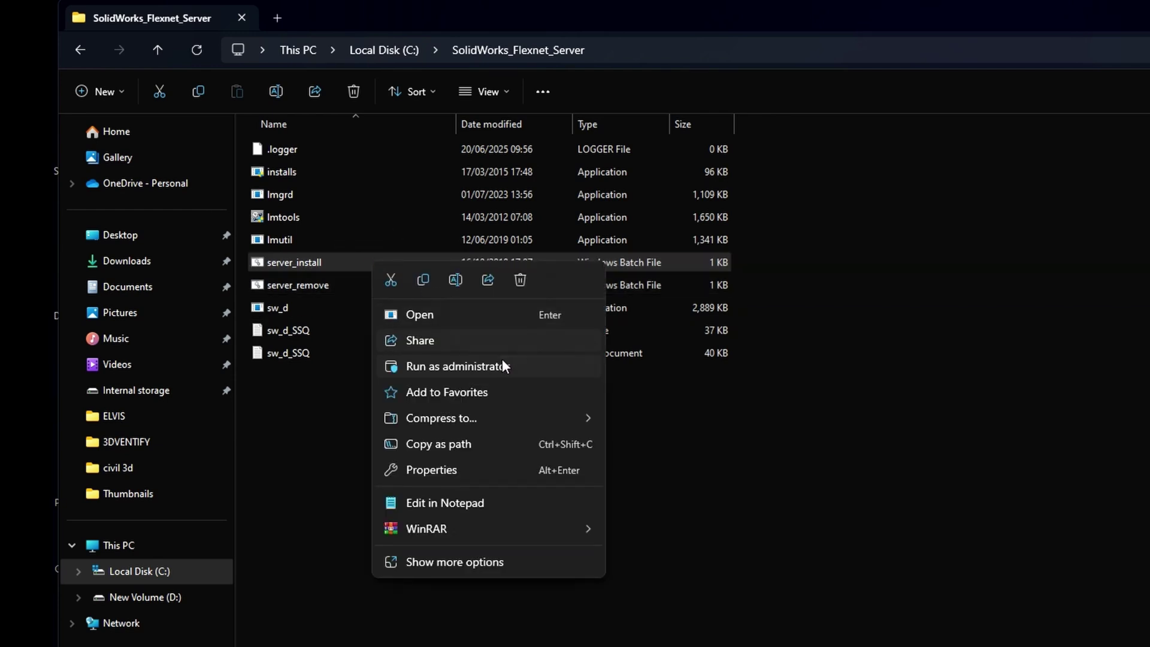
click(502, 365)
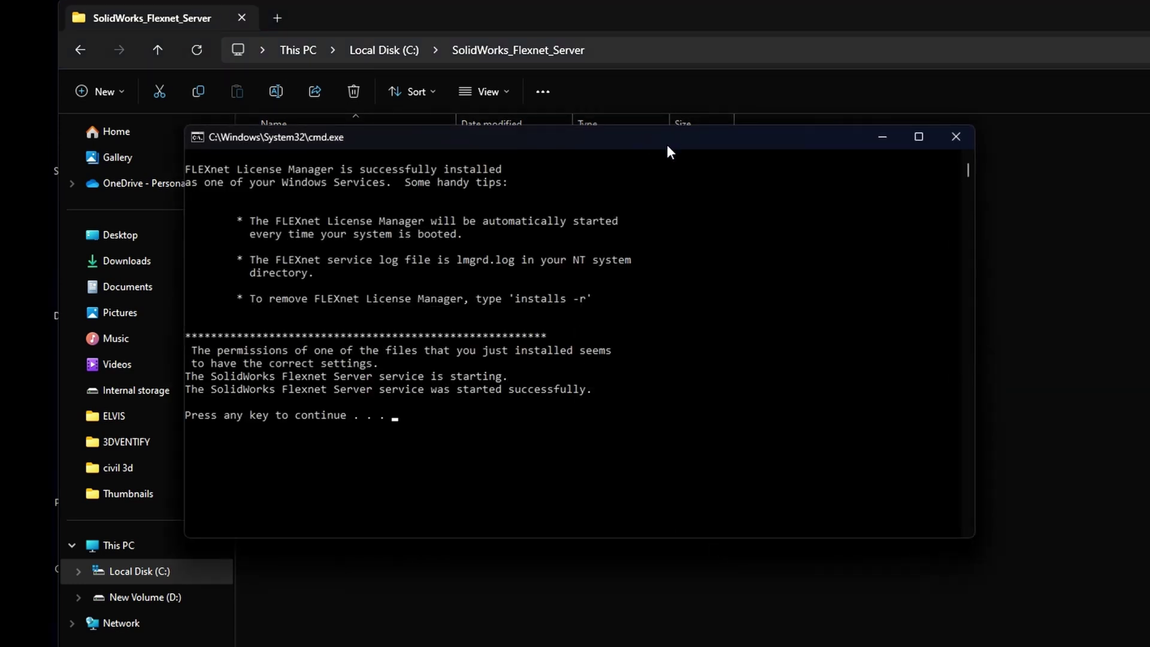
drag(666, 145, 834, 149)
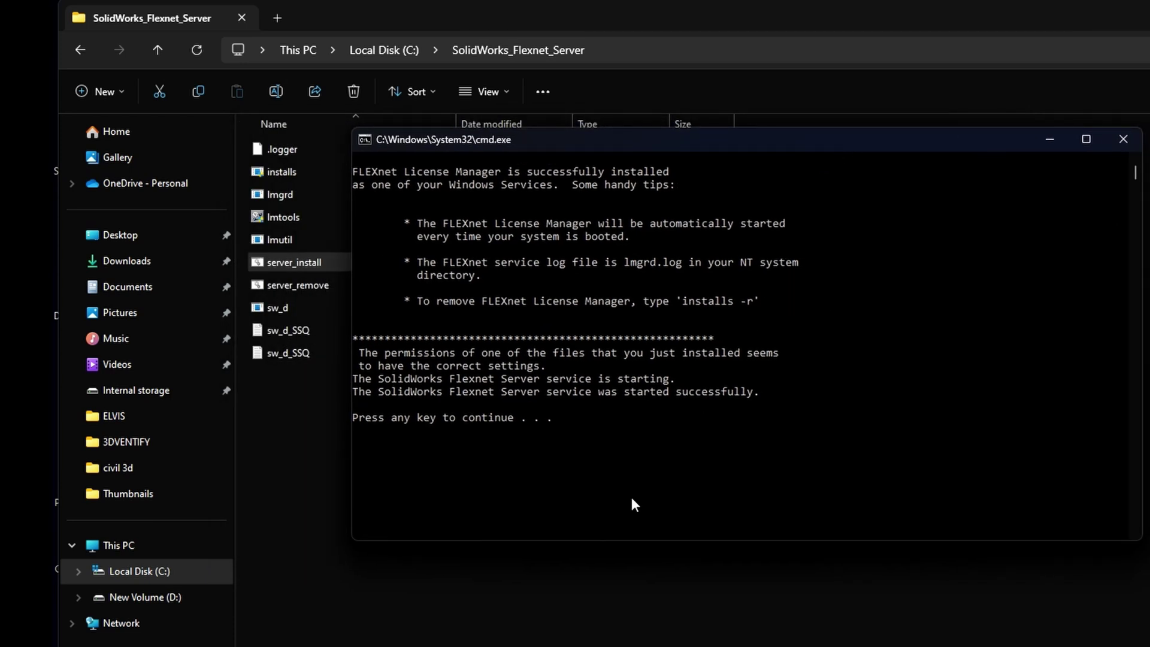
key(Return)
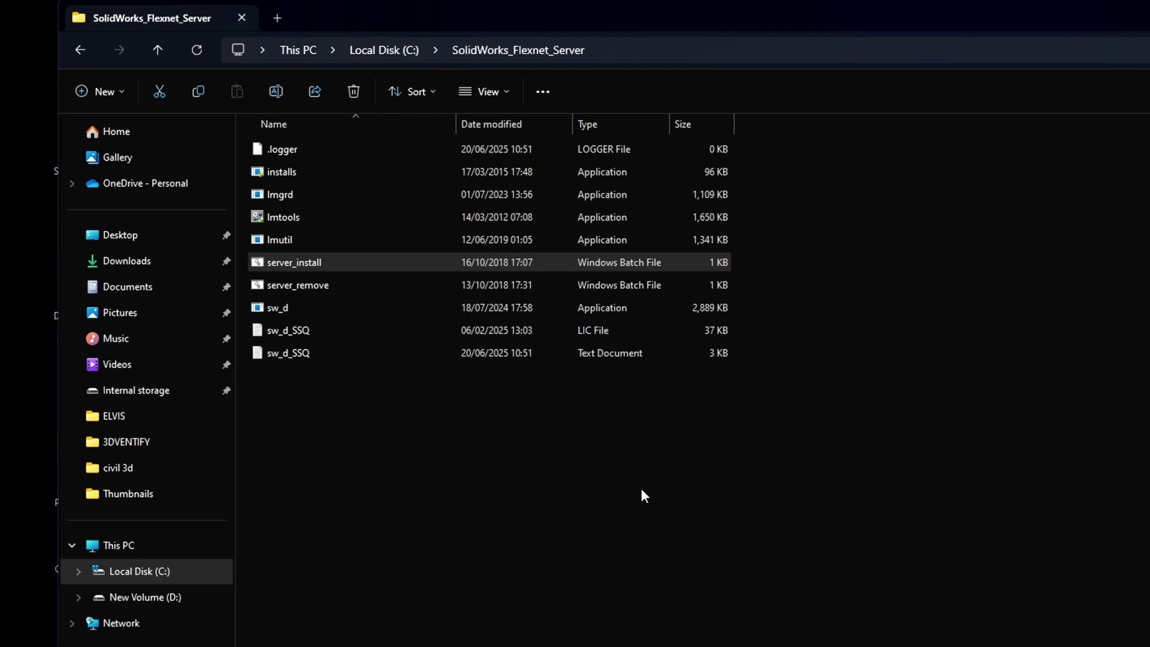